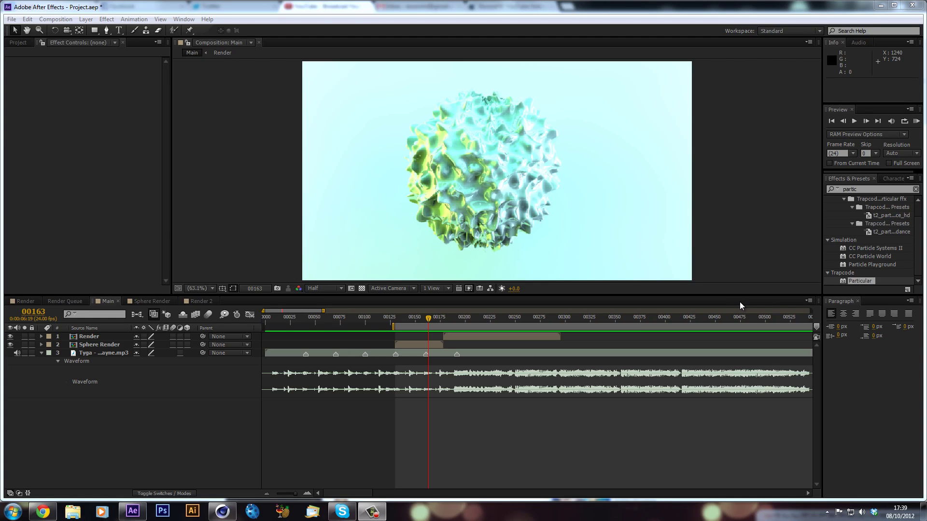
Scrub through the sphere animation in the Main composition, switch to Cinema 4D and scrub to frame 59 of the source scene
drag(403, 320, 443, 383)
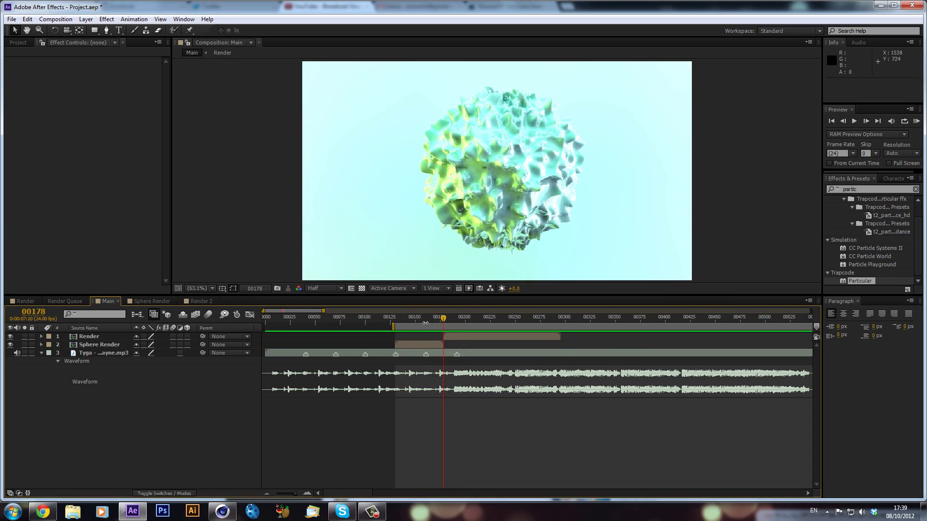
drag(401, 323, 417, 361)
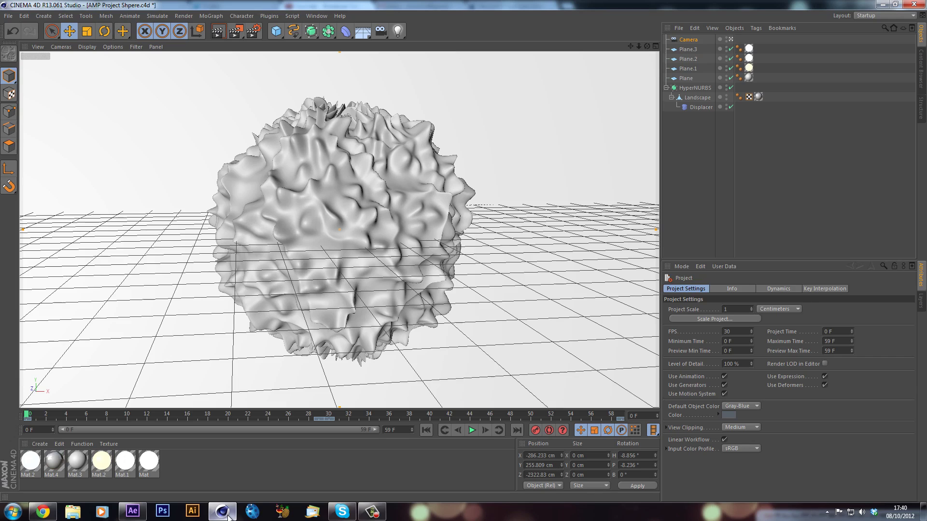
click(222, 512)
drag(48, 415, 622, 415)
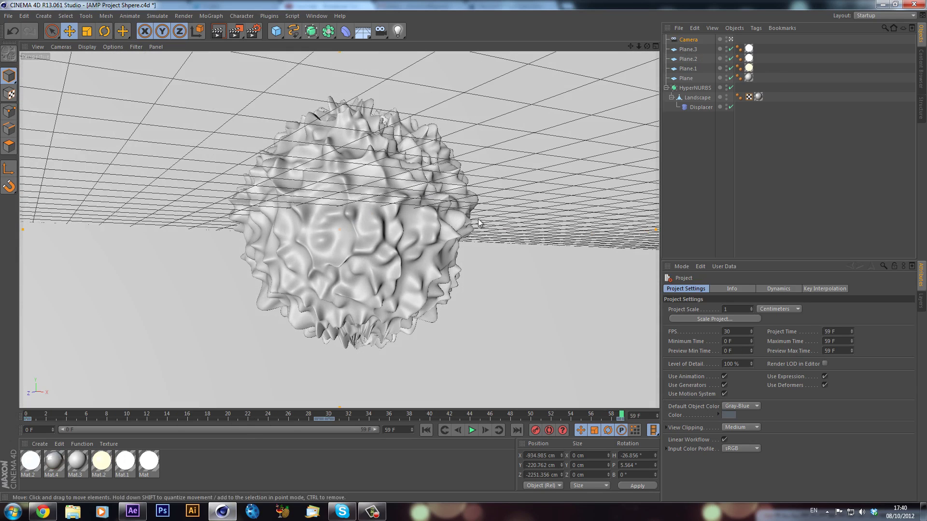
click(131, 511)
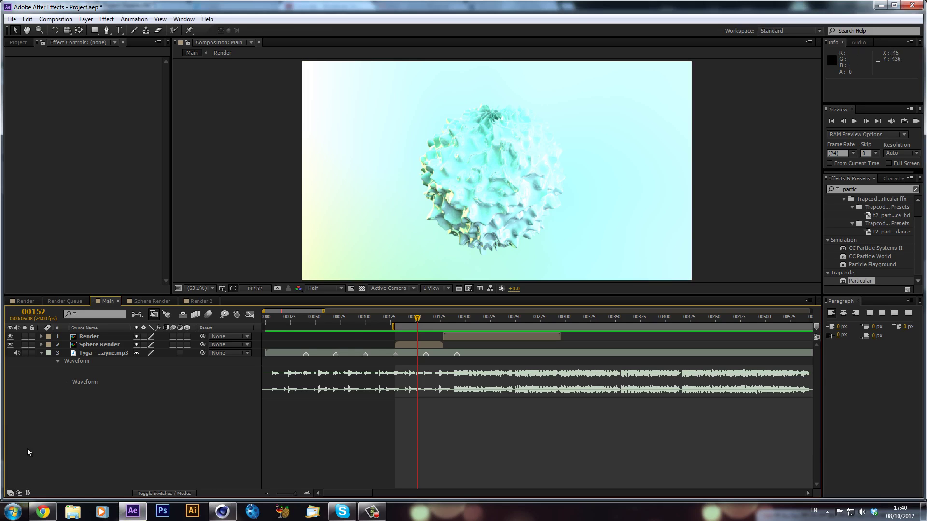
click(46, 513)
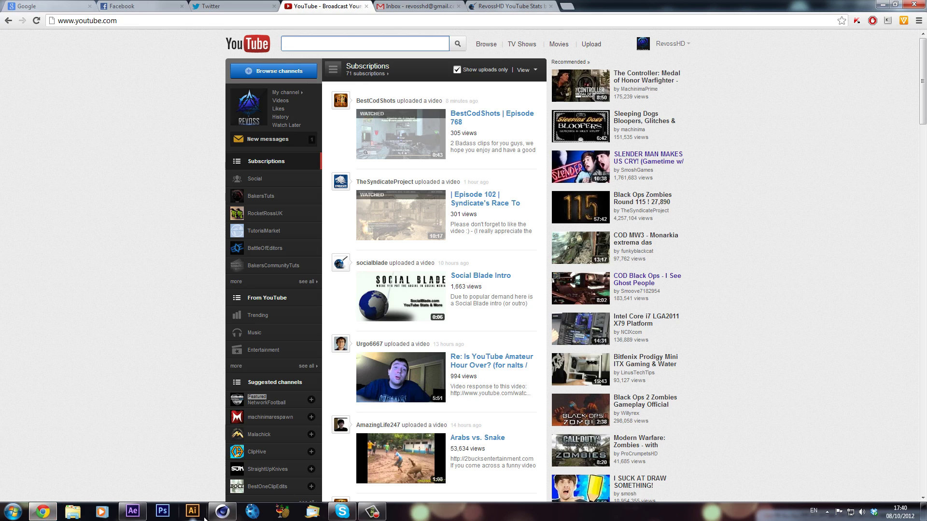
In Cinema 4D's render save settings, save an After Effects compositing project file named AMP Project Shpere with 3D data included
click(223, 512)
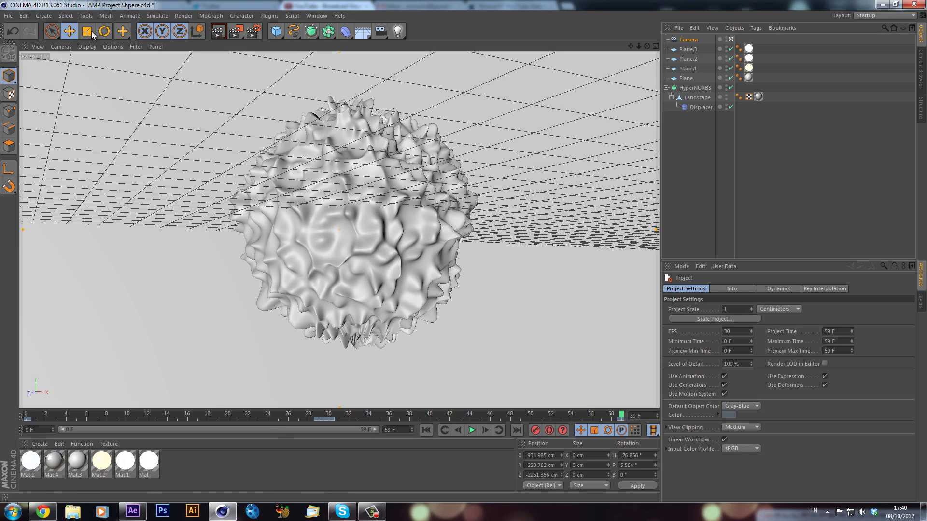
click(256, 32)
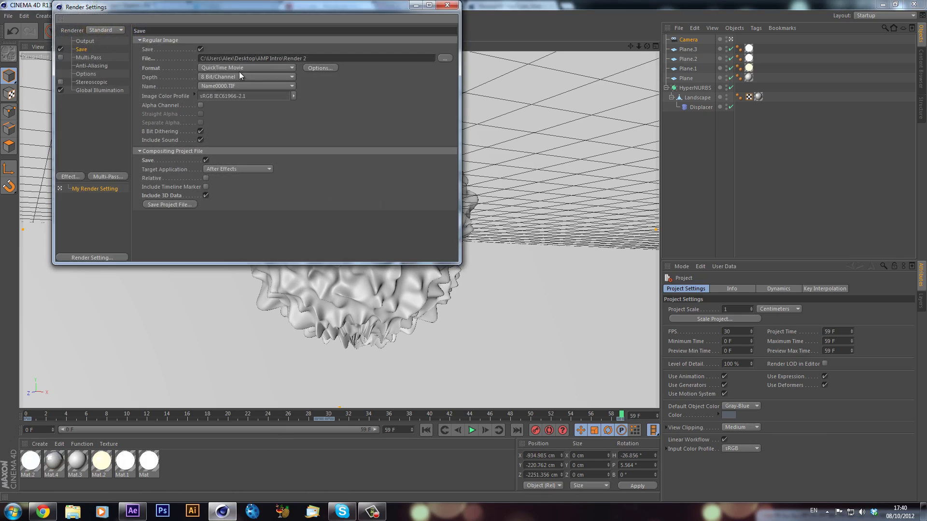
click(152, 153)
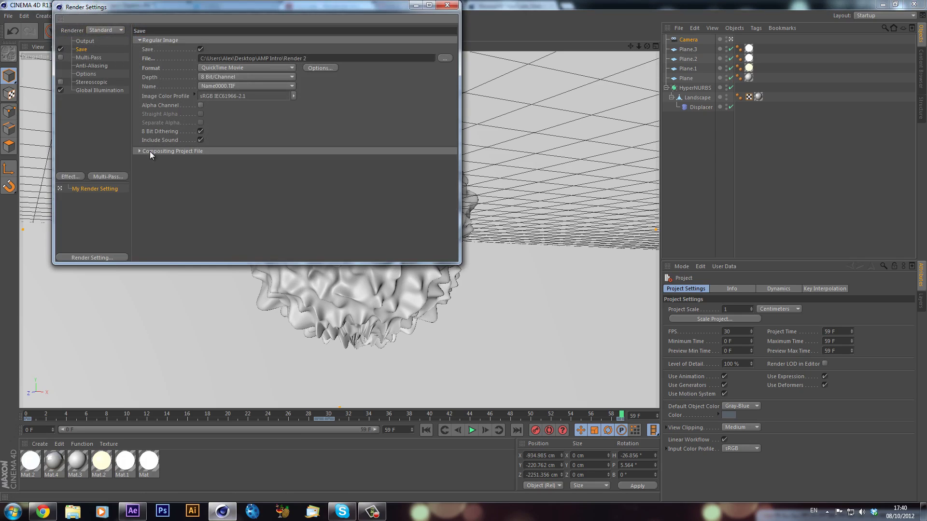
click(150, 153)
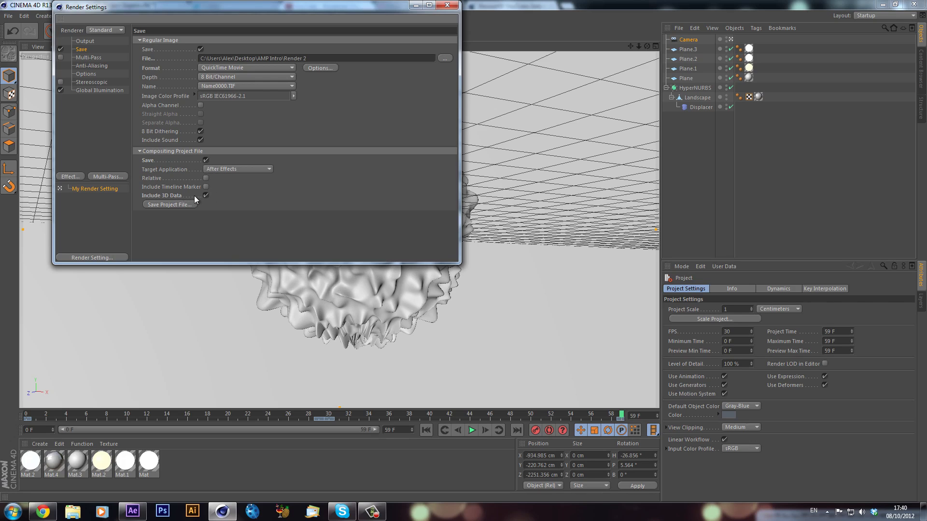
click(172, 205)
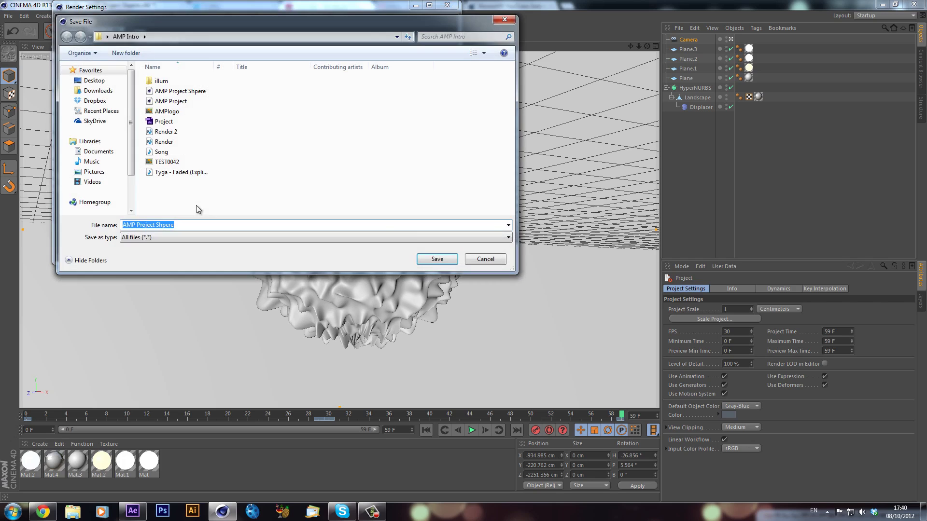
click(440, 258)
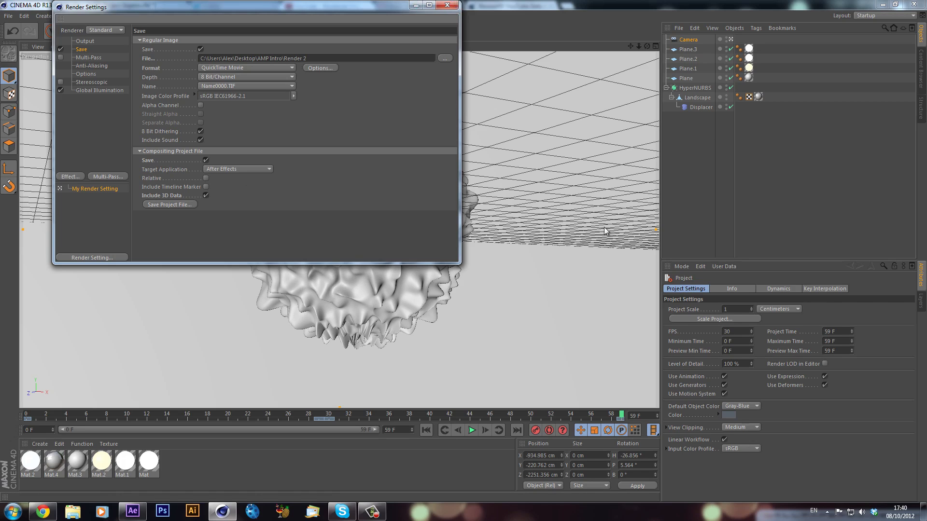
click(452, 5)
Switch to After Effects and import AMP Project Shpere.aec into the project
click(132, 511)
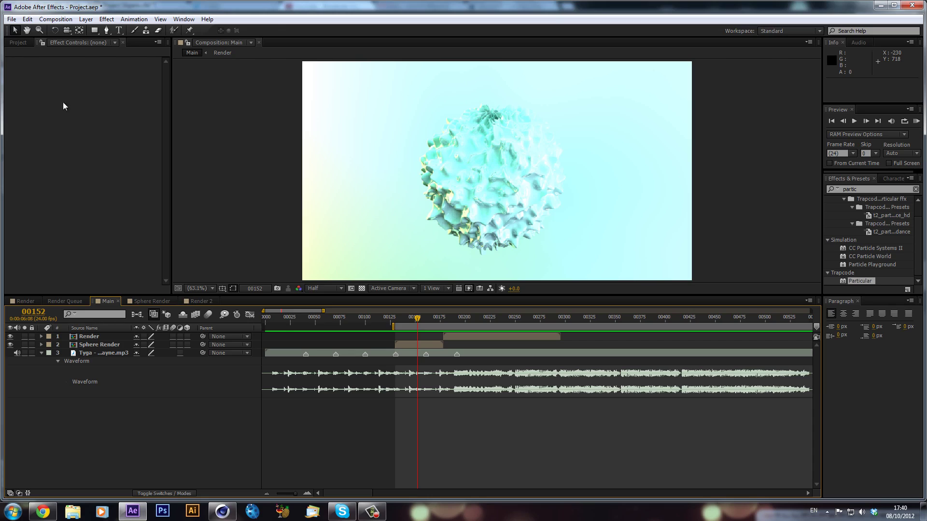
click(18, 42)
double_click(64, 228)
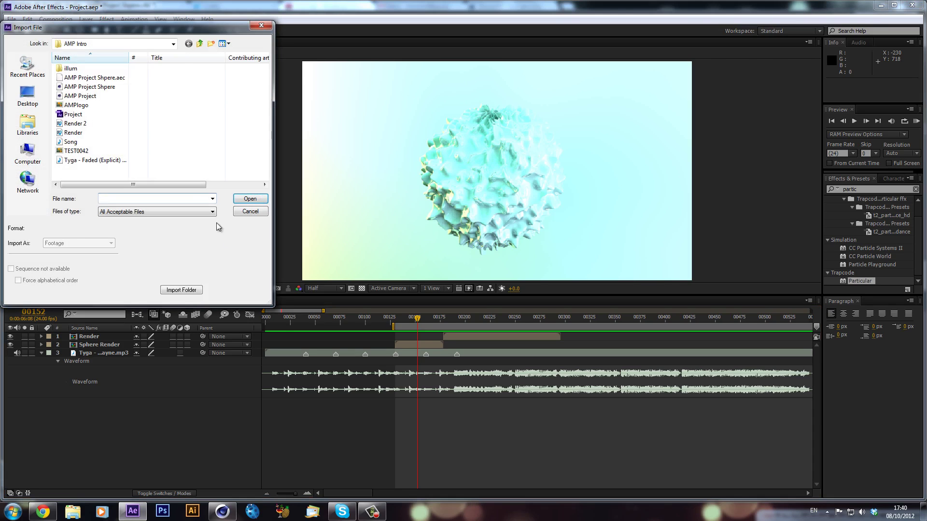
double_click(121, 78)
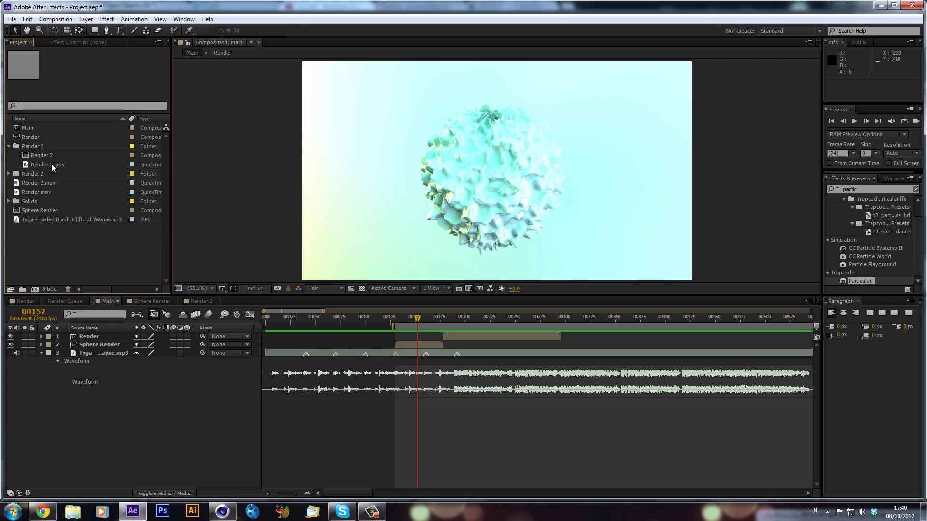
Delete the duplicate Render 2 folder from the project and expand the remaining one
click(51, 147)
key(Delete)
key(Return)
click(42, 147)
click(9, 147)
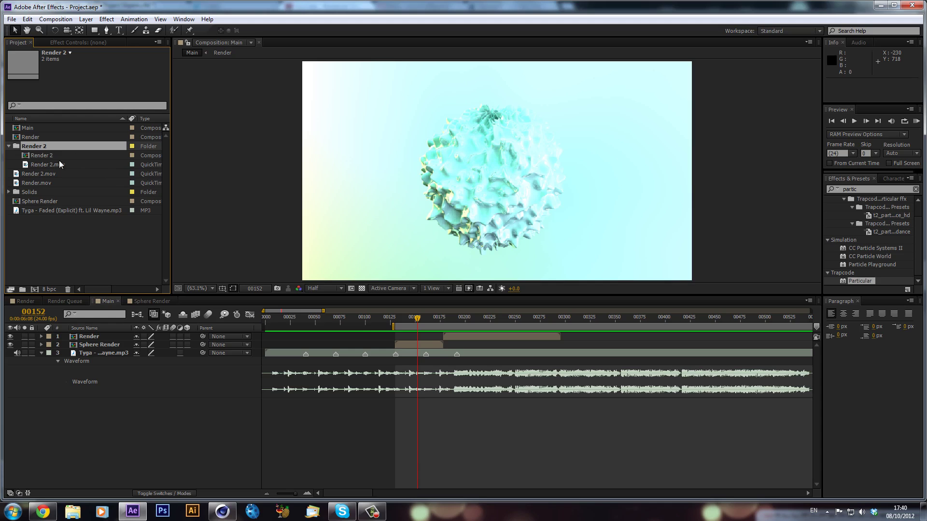
Open the imported Render 2 composition and scrub through its footage to check the animation
double_click(48, 156)
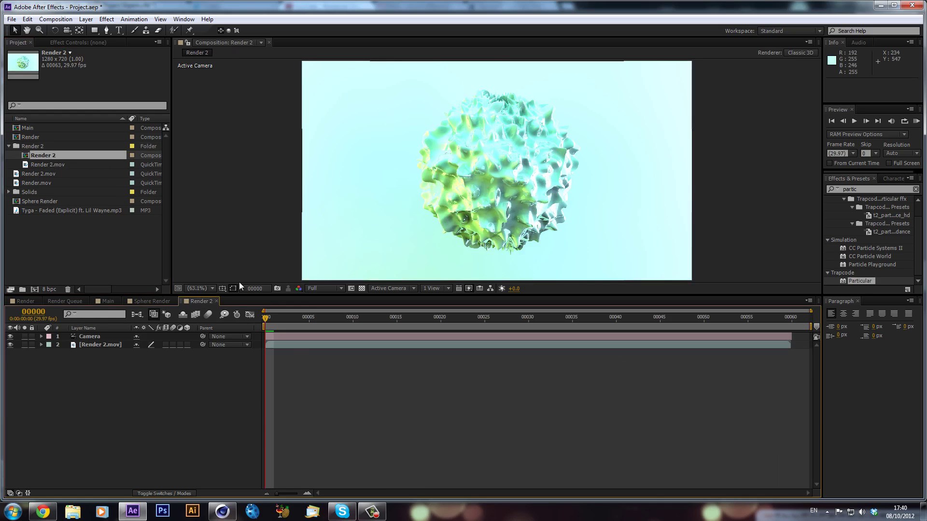
drag(283, 320, 458, 340)
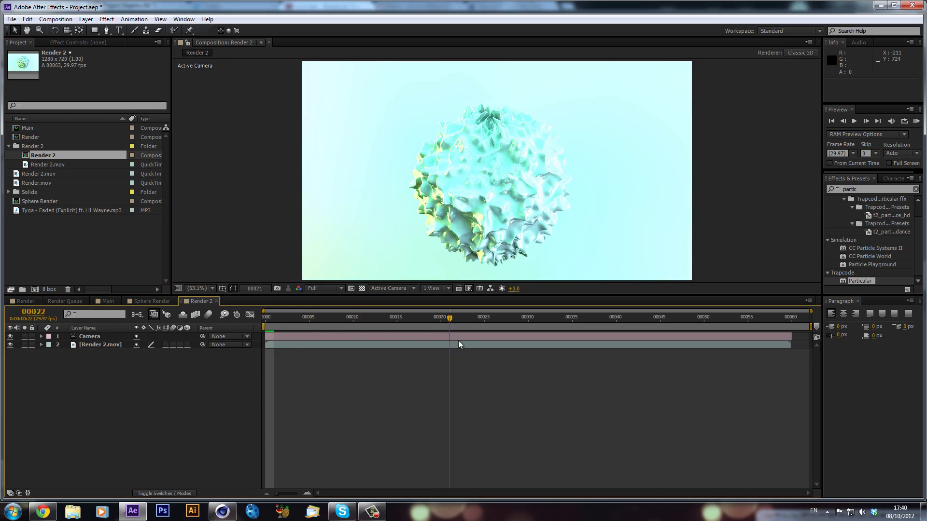
click(399, 346)
drag(496, 315, 800, 324)
drag(693, 320, 632, 322)
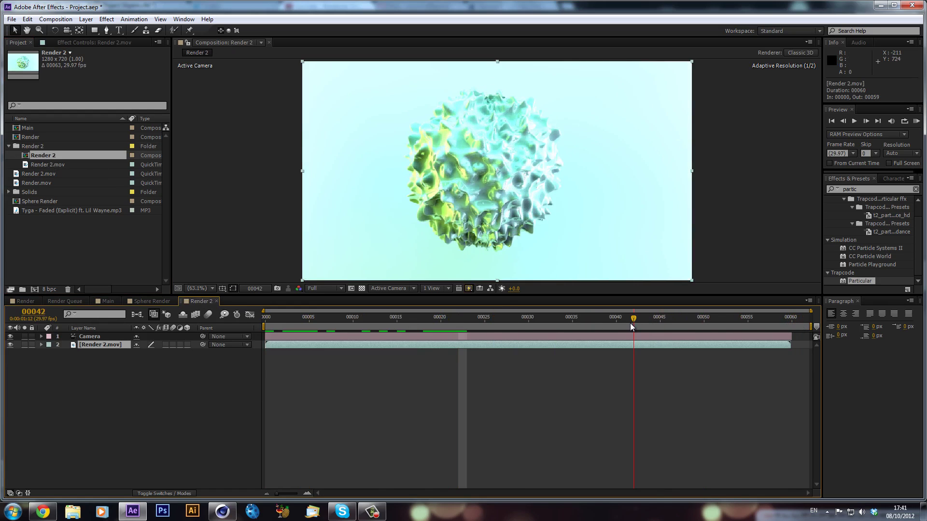
Copy the Camera layer from Render 2 into the Main composition and make it start at frame 130
click(620, 336)
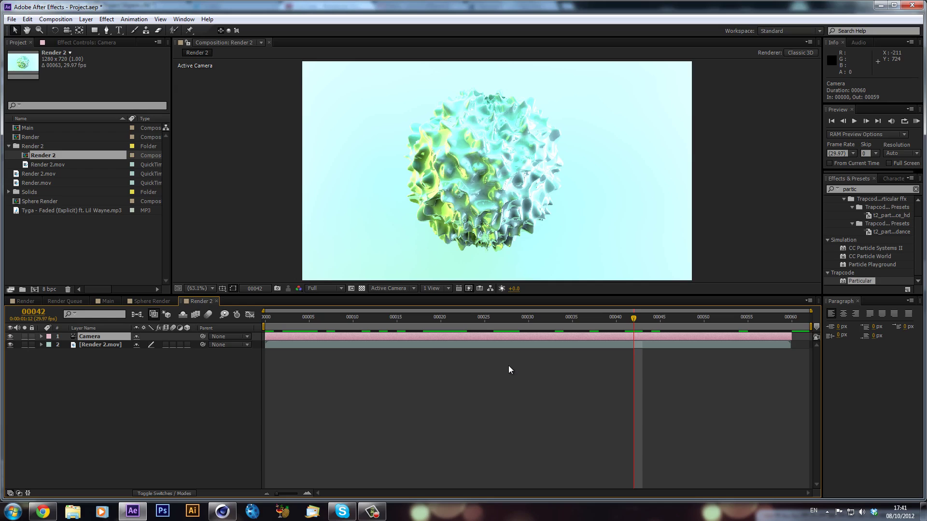
key(ctrl+c)
click(108, 301)
key(ctrl+v)
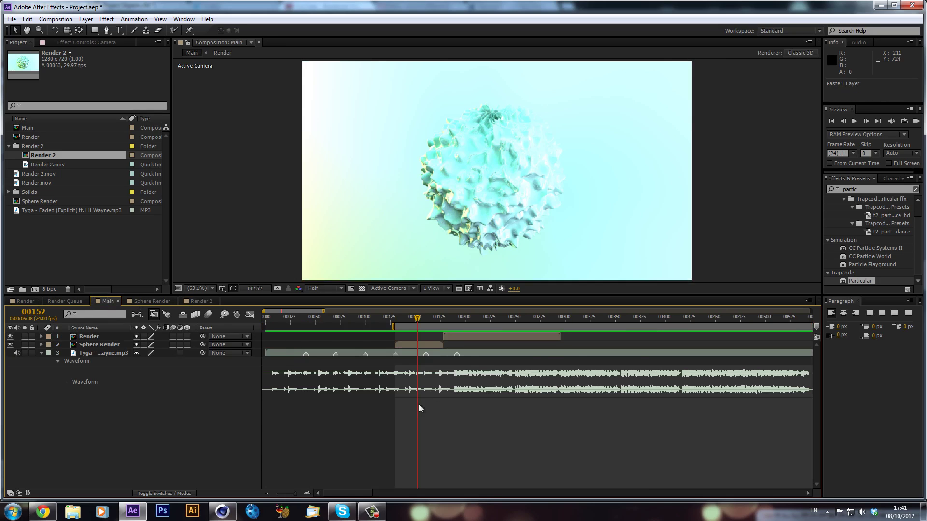
click(395, 319)
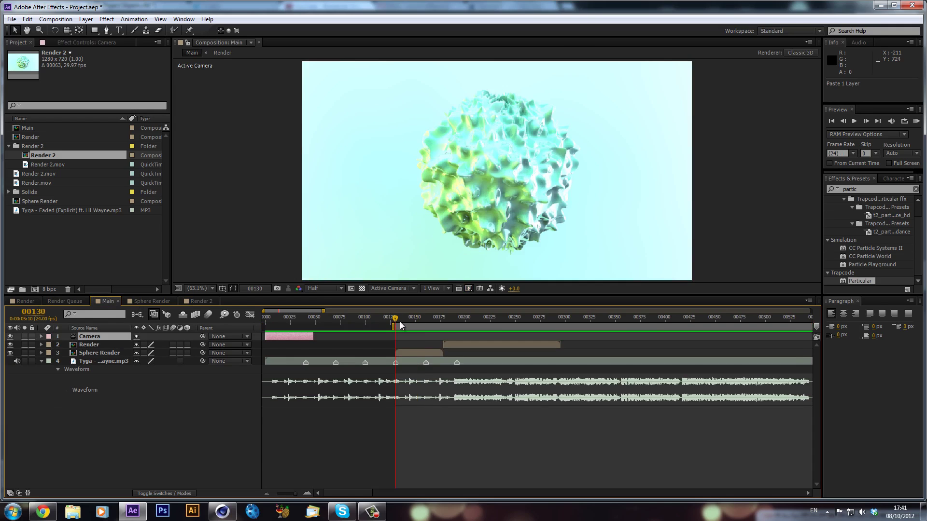
key(bracketleft)
mouse_move(407, 321)
mouse_down()
mouse_move(442, 326)
mouse_move(412, 333)
mouse_up()
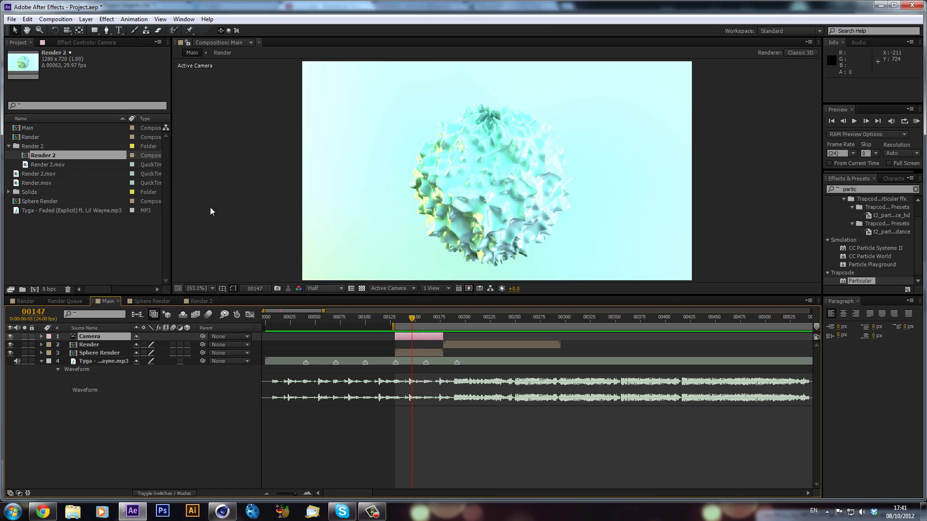
Reveal the Camera layer's keyframed properties to examine them, and collapse them again
click(86, 20)
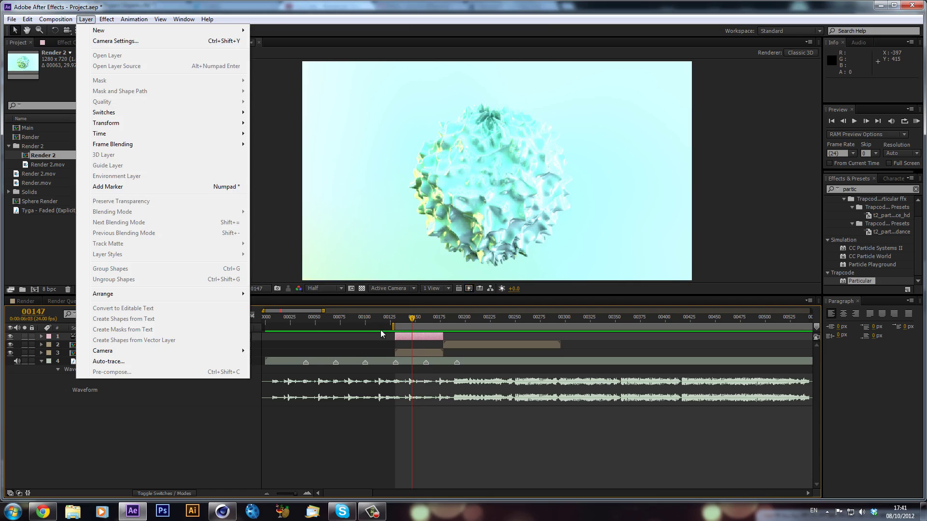
click(413, 335)
key(u)
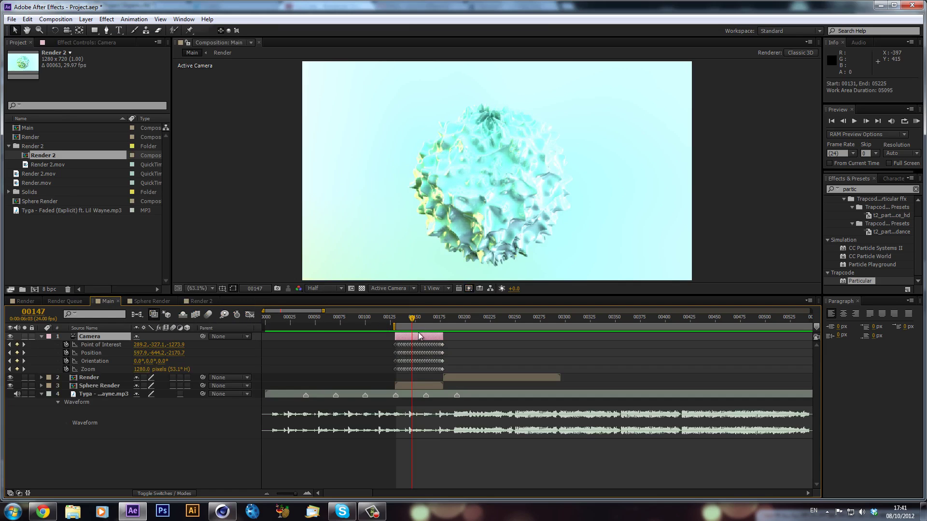
key(u)
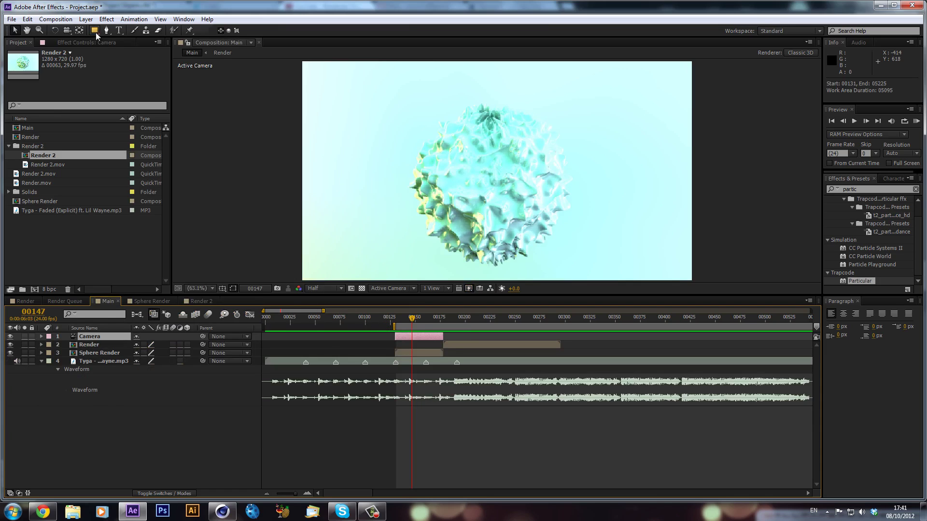
Create a new black 1280 x 720 solid named Particular Stars in the Main composition
click(86, 20)
mouse_move(227, 25)
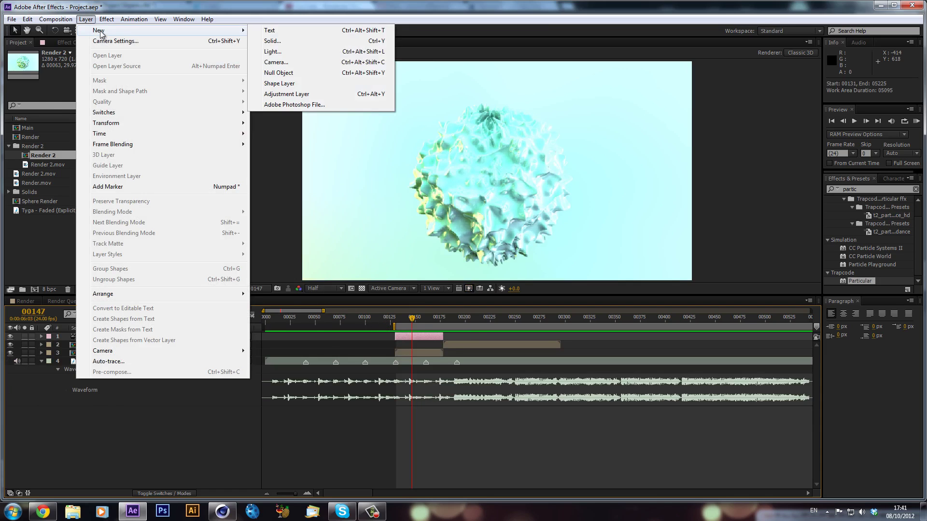
click(311, 41)
text(Particu)
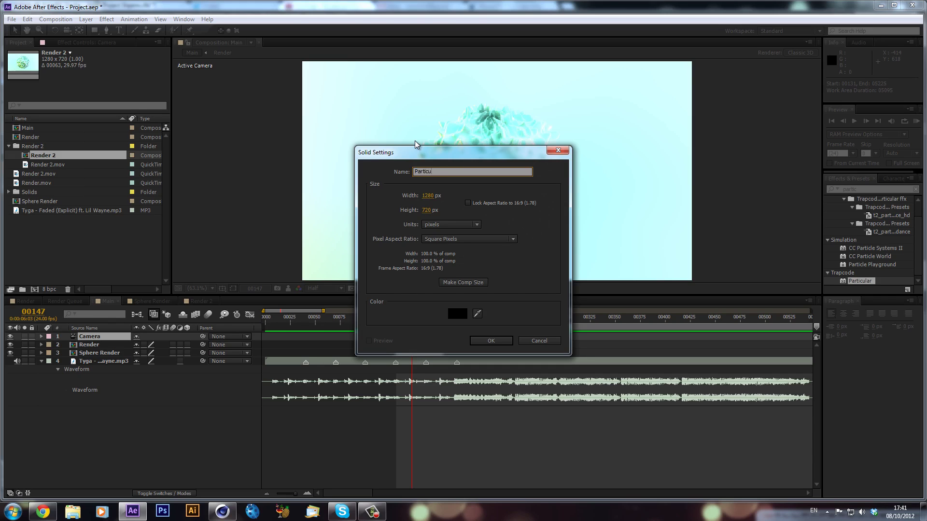
text(lar Stars)
key(Return)
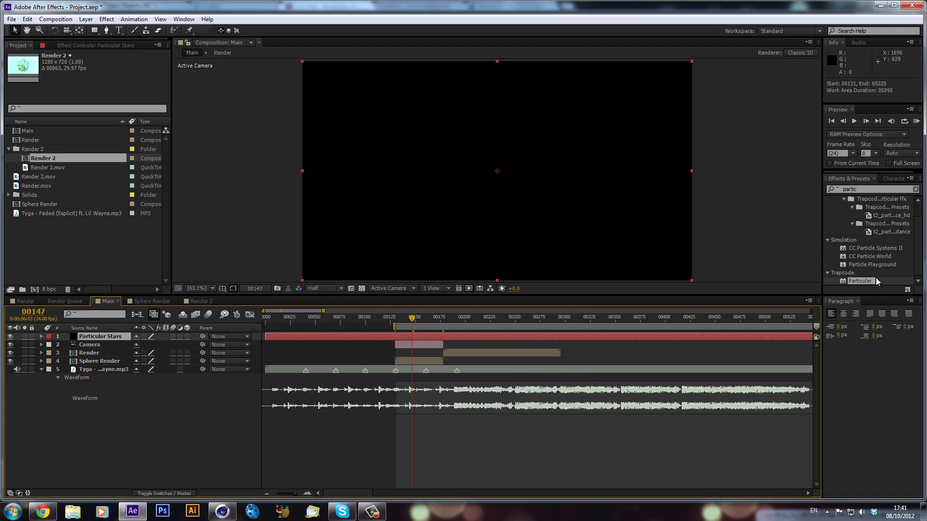
Apply the Particular effect to the Particular Stars solid and preview the particles with the layer soloed
drag(866, 280, 482, 334)
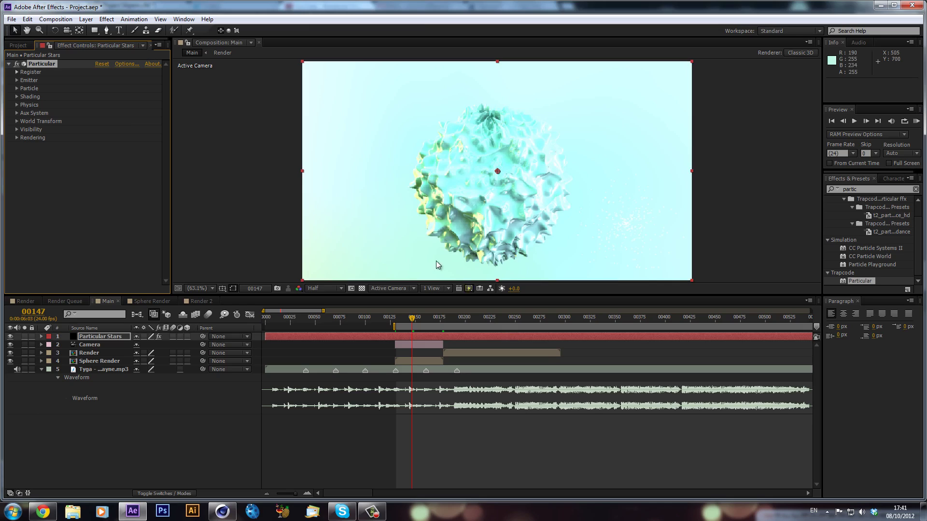
click(24, 337)
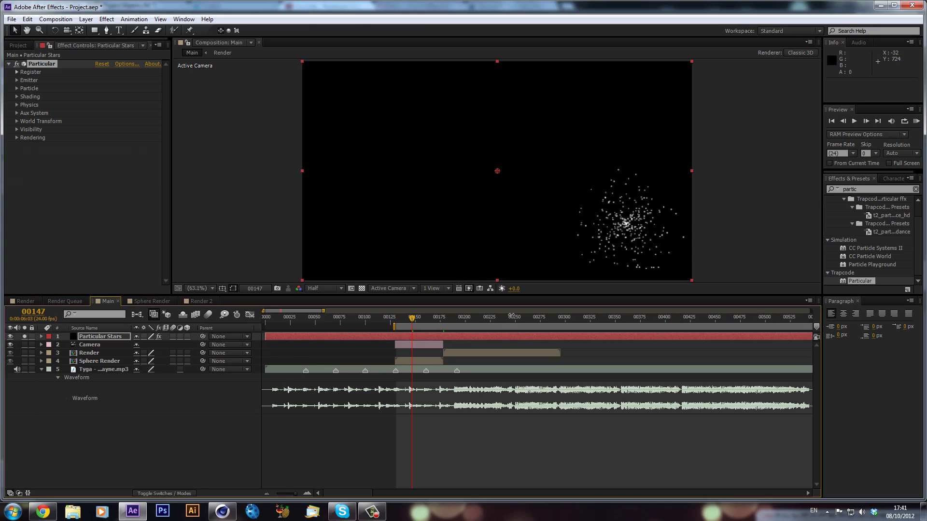
key(space)
drag(479, 326, 432, 342)
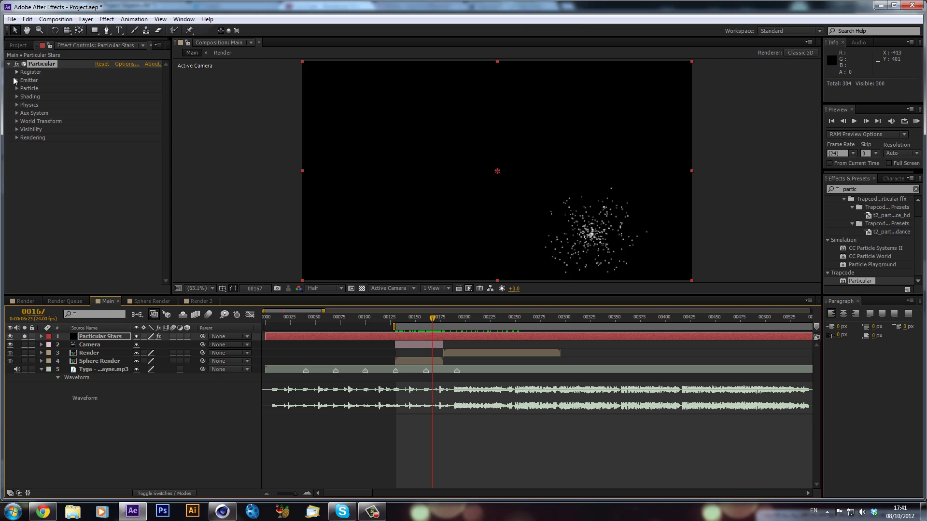
Set Particular's emitter type to Box and its particles per second to 250
click(16, 80)
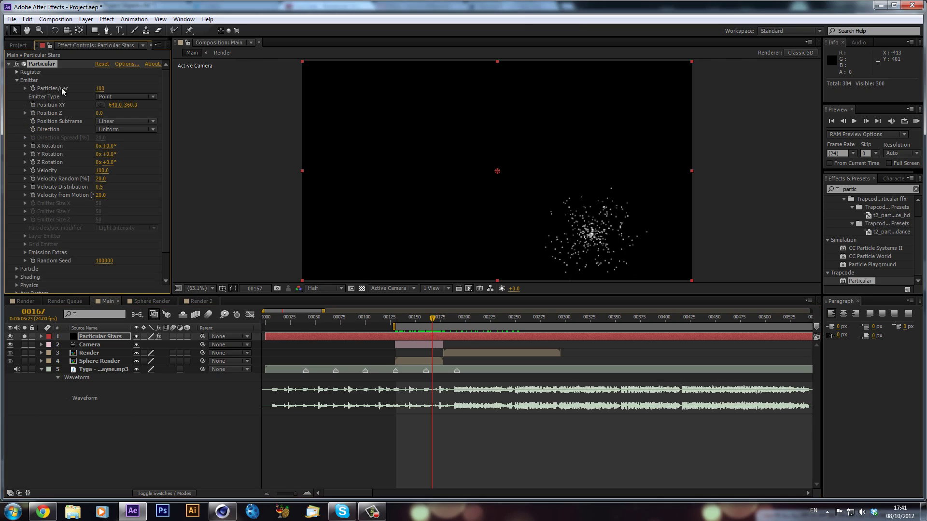
click(126, 96)
click(128, 119)
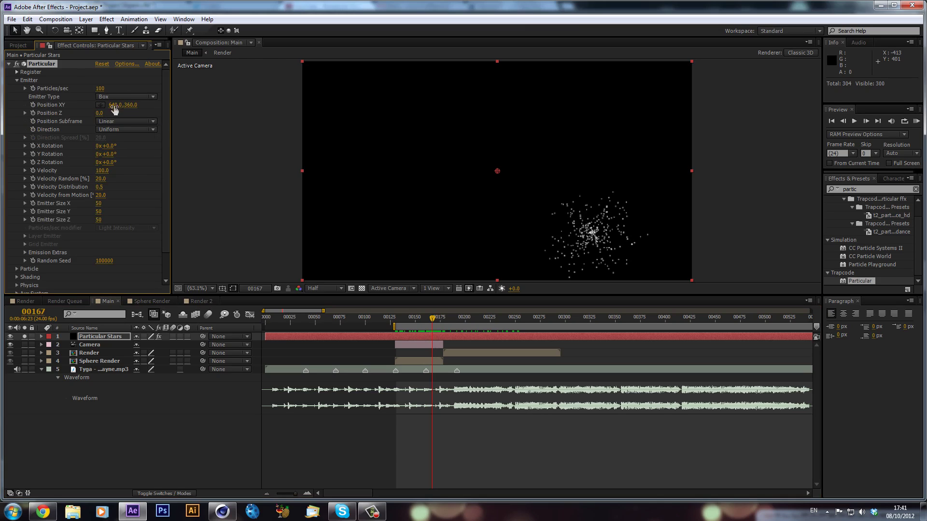
click(101, 89)
text(250)
key(Return)
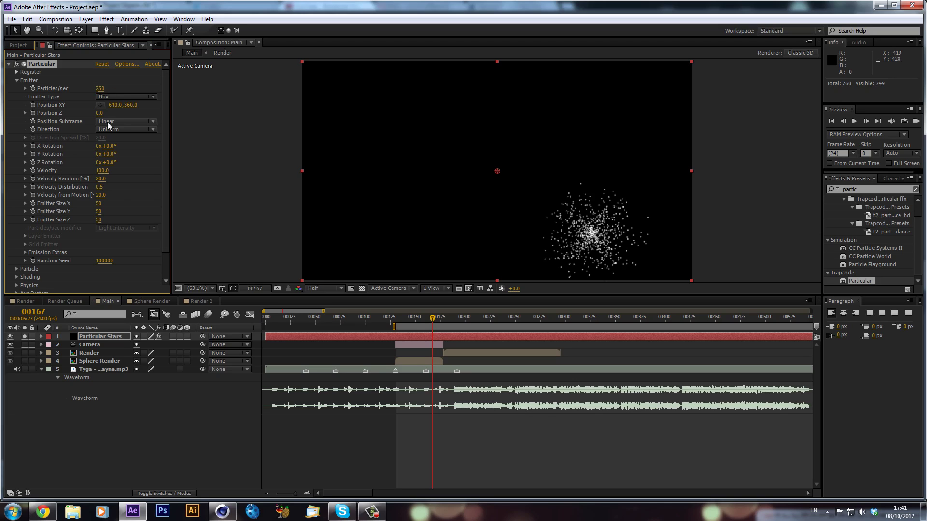
Enlarge Particular's box emitter to about 4274 in X, 3137 in Y and 4427 in Z
drag(102, 207, 434, 210)
drag(101, 202, 98, 208)
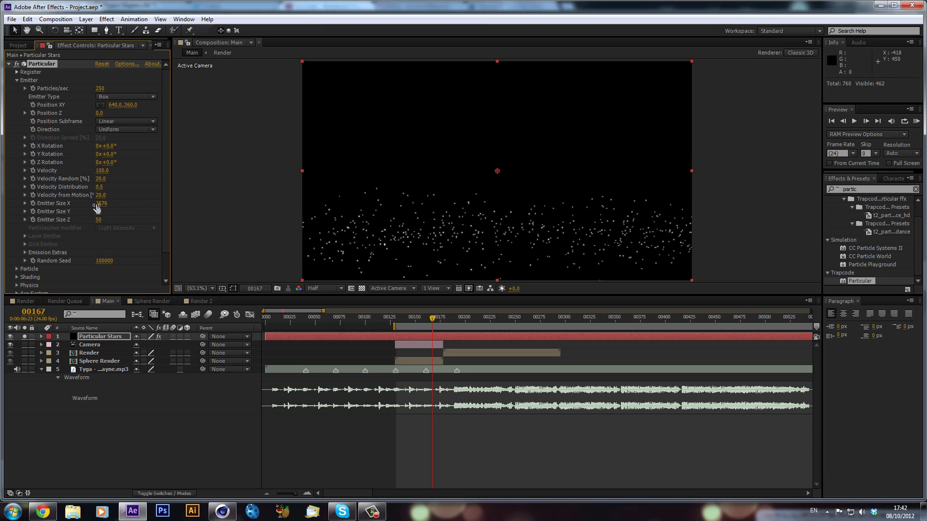
drag(414, 232, 425, 234)
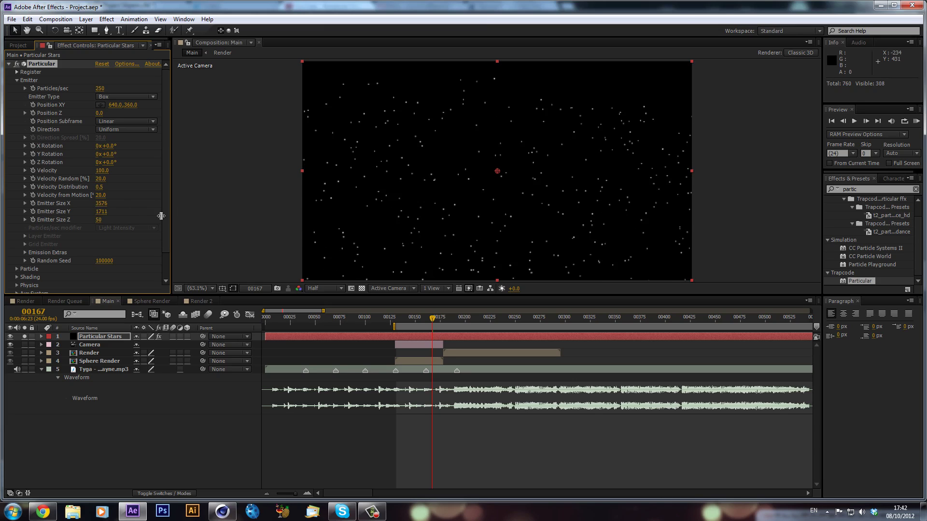
drag(101, 211, 209, 235)
drag(98, 219, 203, 257)
drag(101, 220, 821, 240)
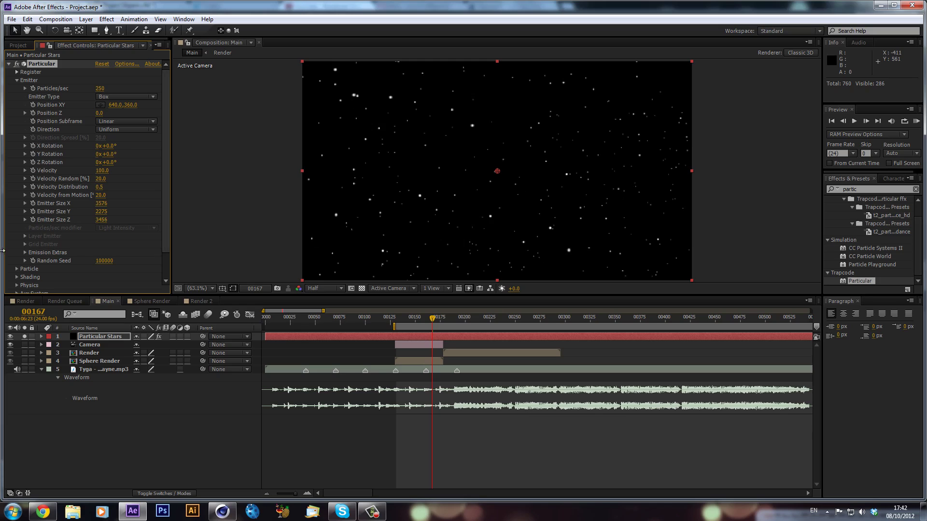
drag(101, 204, 87, 194)
right_click(99, 215)
click(101, 211)
text(2574)
key(Return)
drag(396, 222, 434, 221)
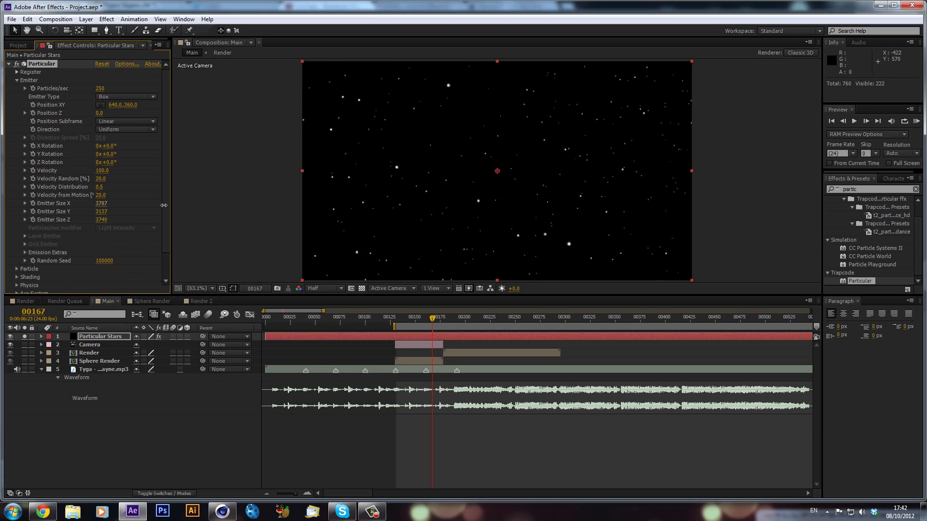
drag(338, 206, 339, 206)
drag(102, 220, 455, 236)
Reduce the particle velocity to 5, checking the stars at other frames of the composition
drag(401, 317, 421, 332)
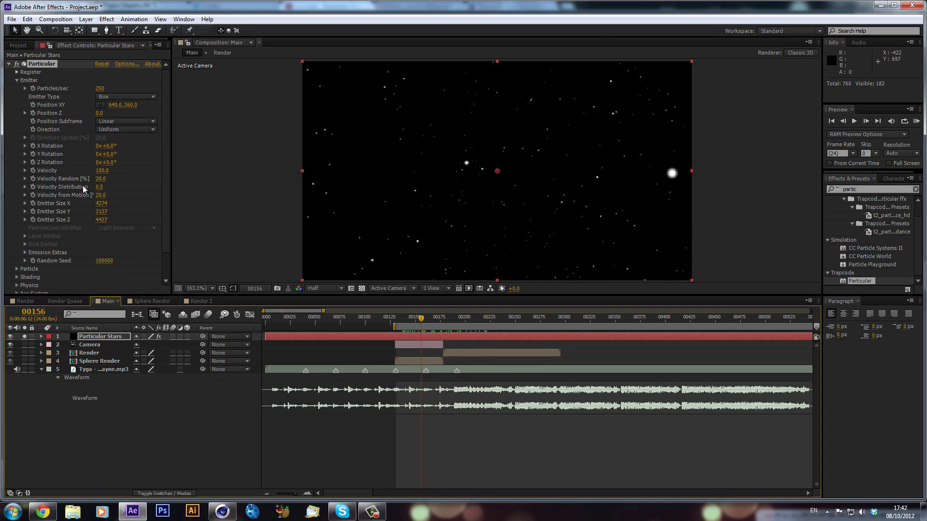
click(101, 170)
text(20)
key(Return)
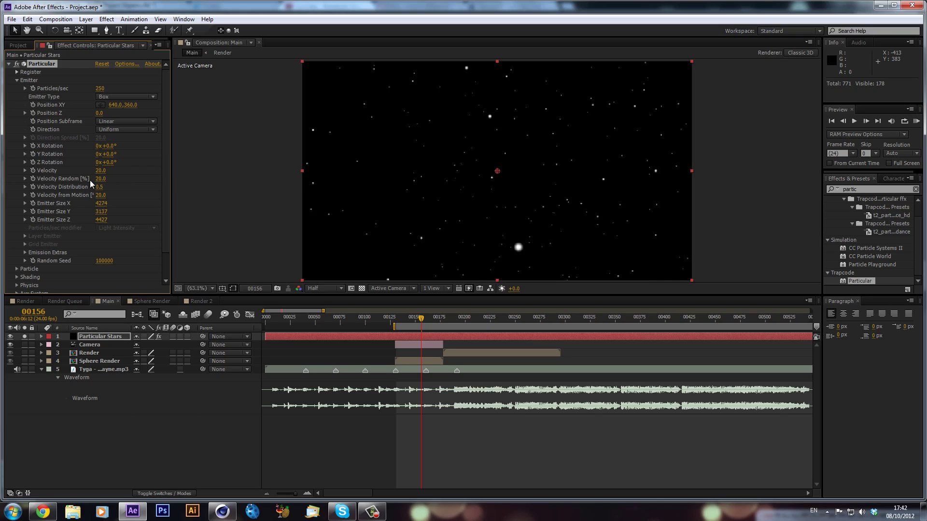
key(Return)
key(Return)
click(402, 319)
drag(402, 319, 383, 337)
Set the emission Pre Run to 100 and check the stars at several frames back to the composition's start
click(25, 253)
click(95, 261)
text(100)
key(Return)
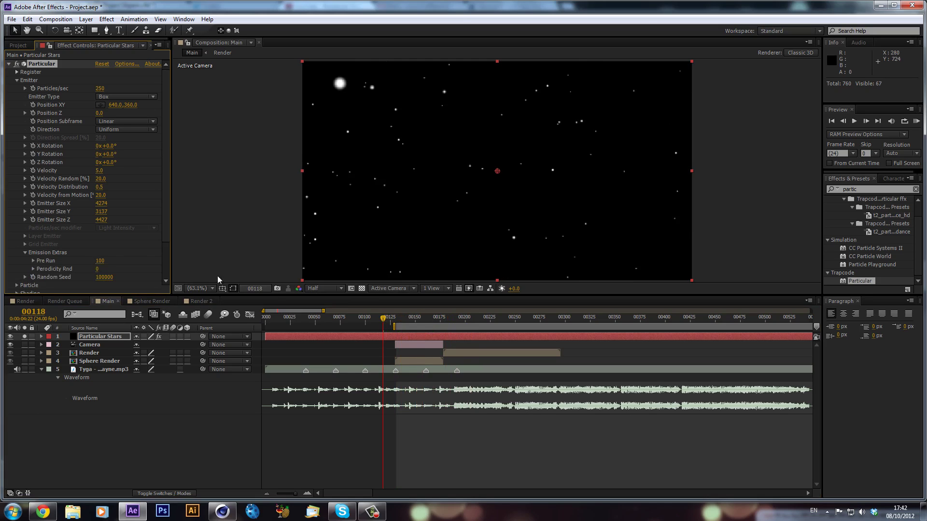
click(411, 322)
drag(418, 323, 425, 323)
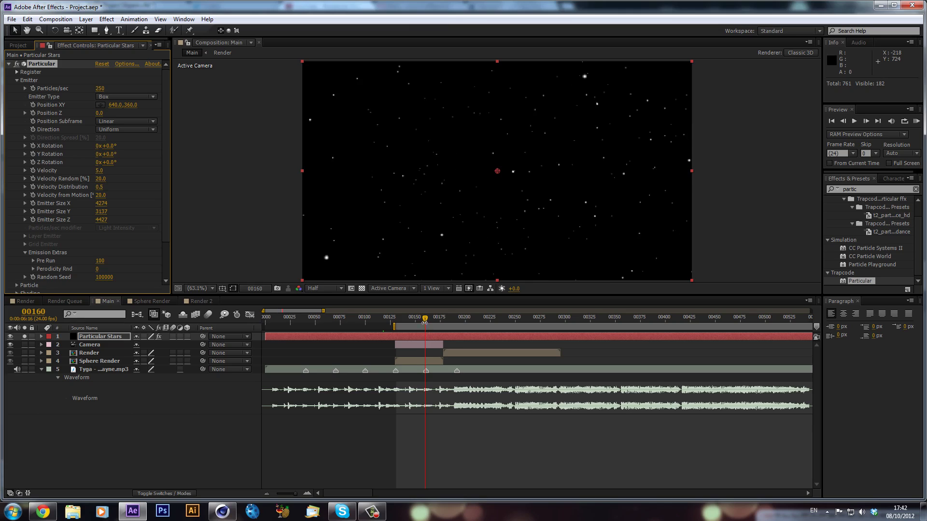
click(262, 319)
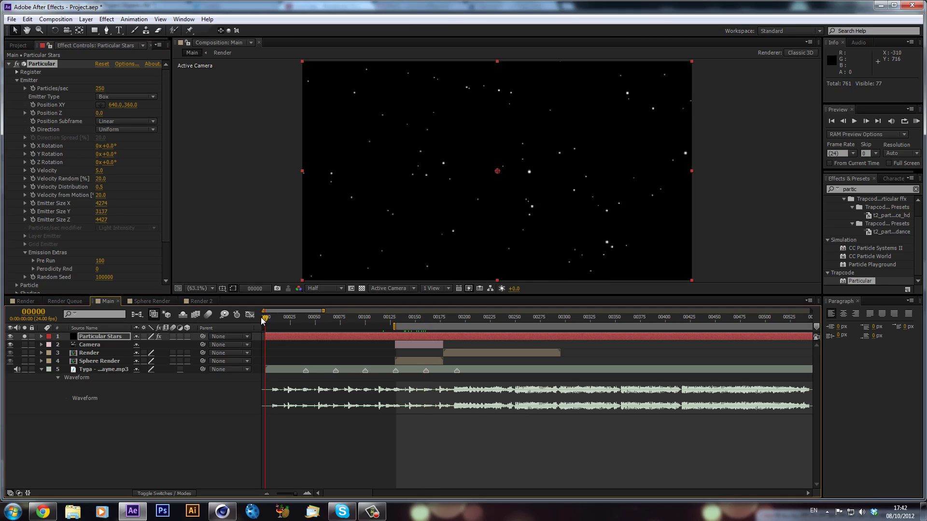
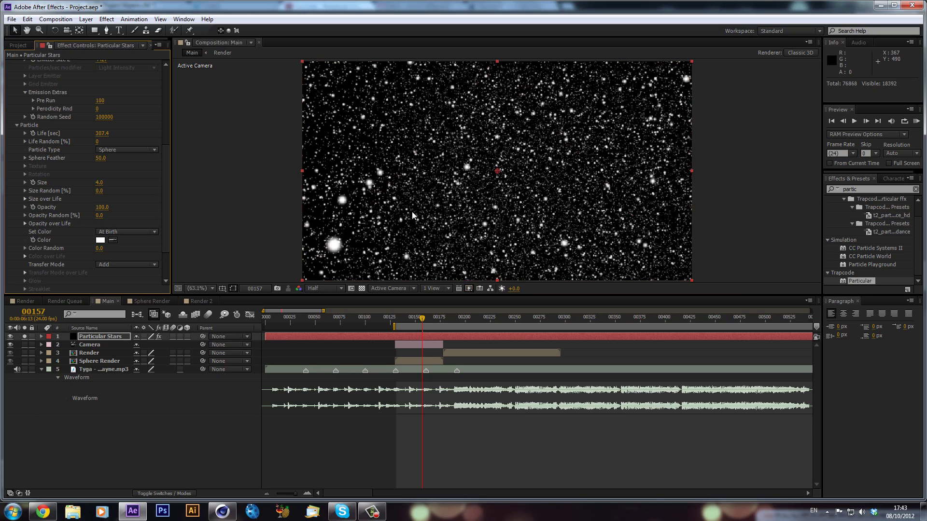
Move to frame 132 and switch the composition's time display from frames to timecode
click(101, 133)
click(397, 320)
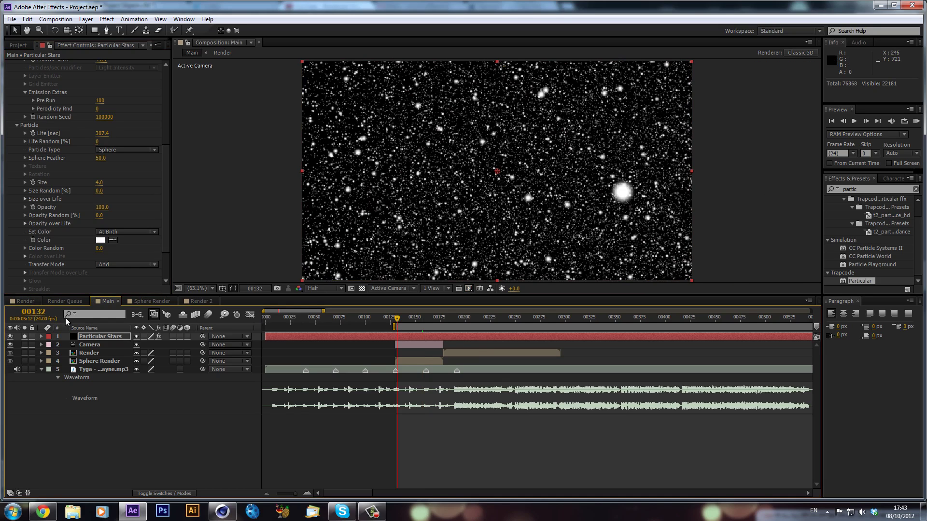
click(33, 312)
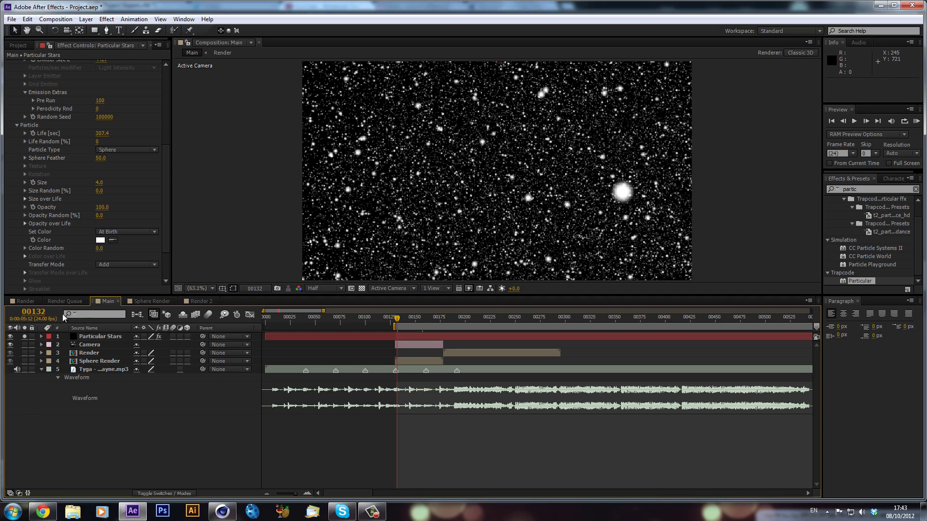
ctrl+click(30, 313)
ctrl+click(30, 314)
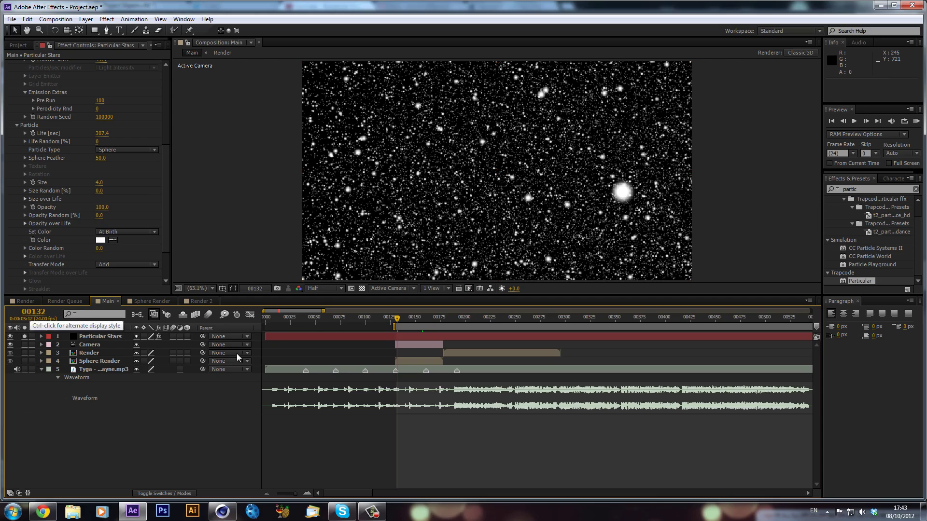
ctrl+click(32, 316)
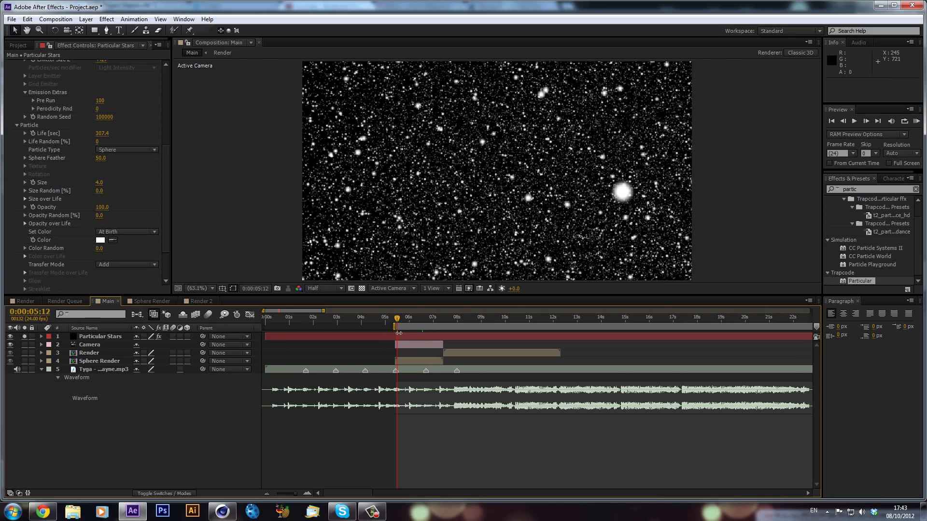
drag(398, 319, 400, 322)
Try a larger particle size on the Particular Stars layer and undo it
click(99, 183)
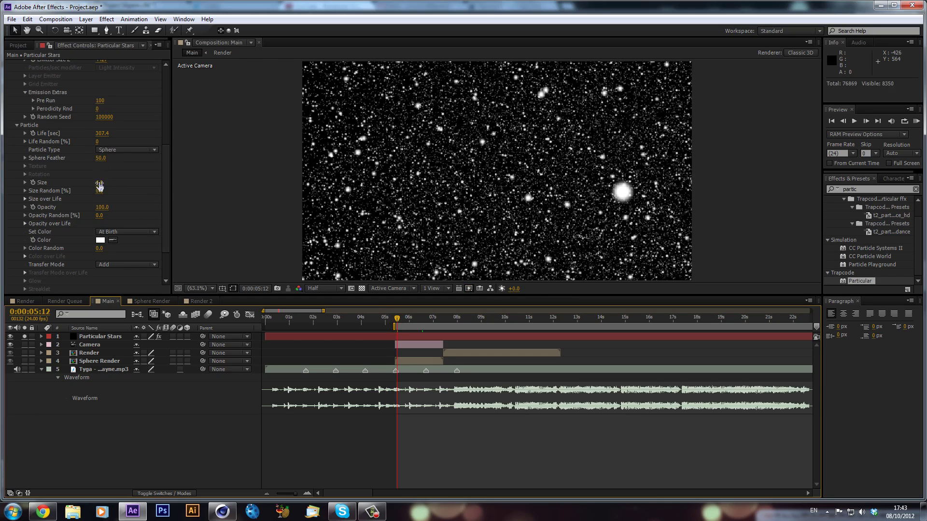
click(306, 240)
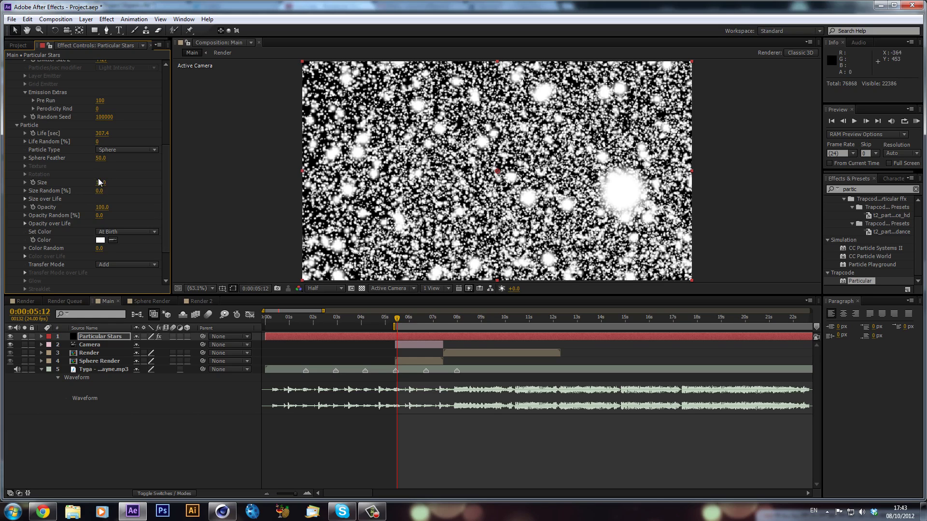
key(ctrl+z)
Set the star particles' life to 15 seconds after trying 10 seconds
click(101, 134)
text(10)
key(Return)
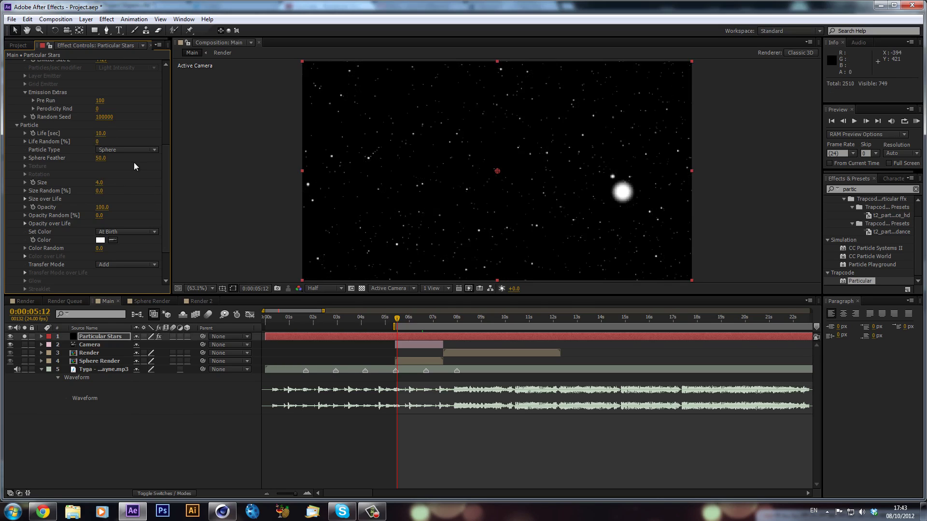
click(103, 135)
text(15)
key(Return)
Reduce the star emission to 80 particles per second and check it at 0:00:06:17
scroll(117, 155, up, 6)
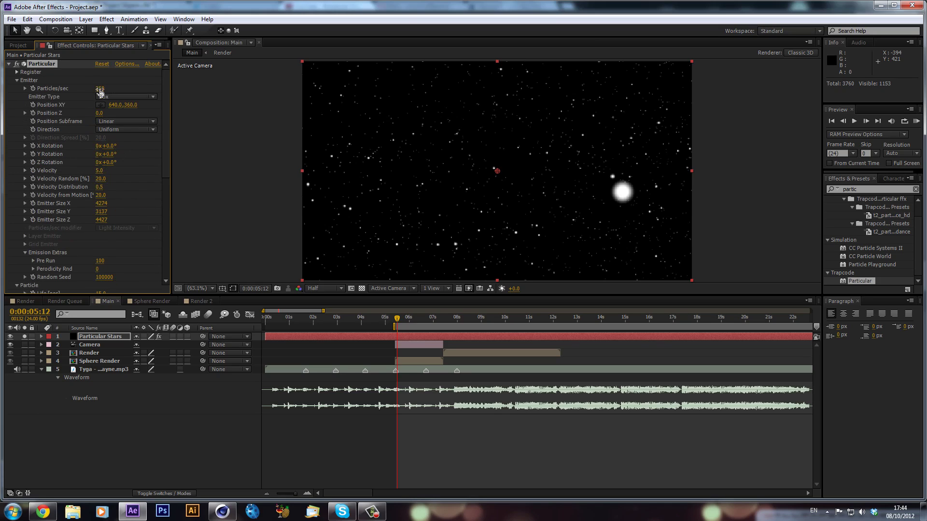
click(100, 91)
text(2)
text(75)
key(Return)
click(100, 88)
text(150)
key(Return)
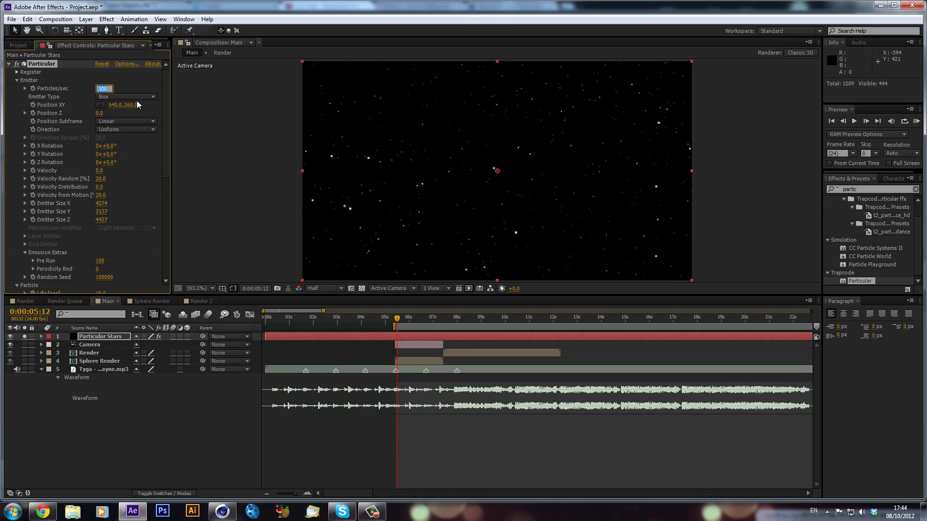
text(80)
key(Return)
click(410, 319)
click(426, 319)
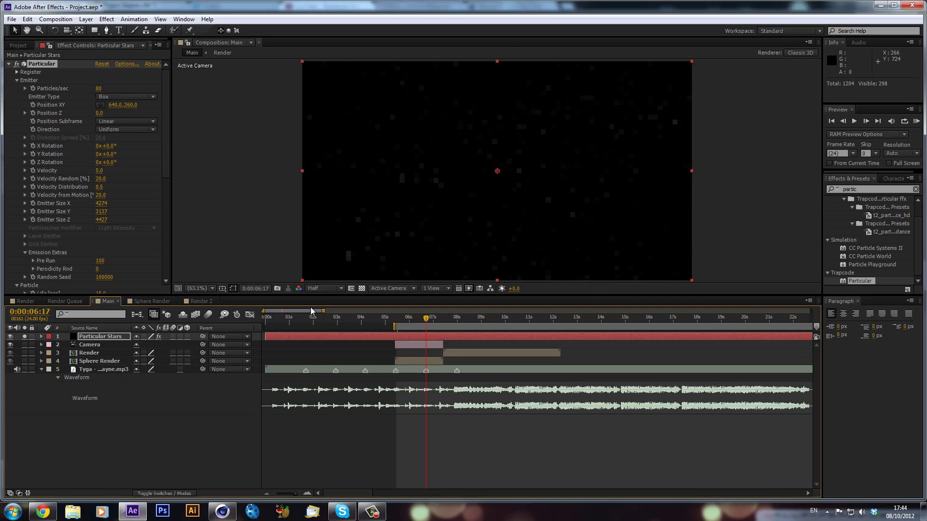
Review the star layer's emitter and particle settings, temporarily unsoloing it to compare the stars with the sphere render
scroll(115, 139, down, 1)
scroll(115, 138, down, 8)
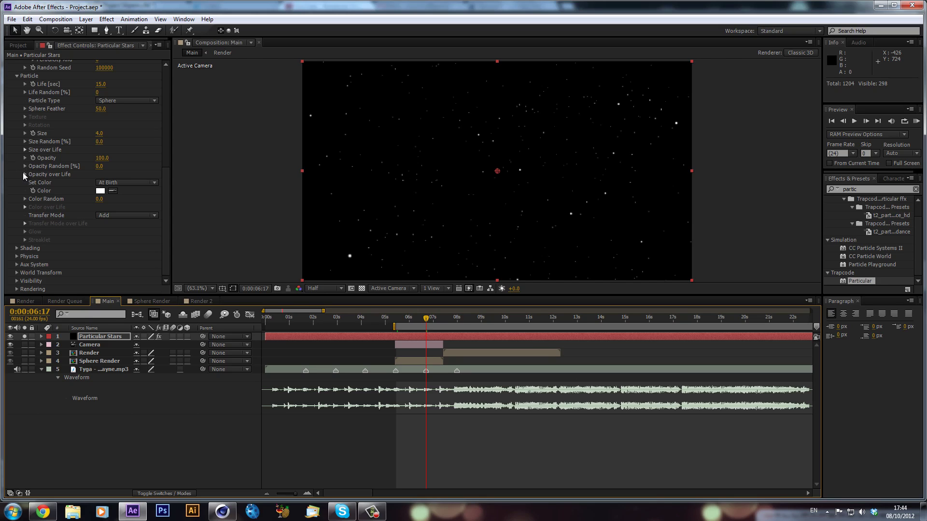
scroll(68, 196, up, 9)
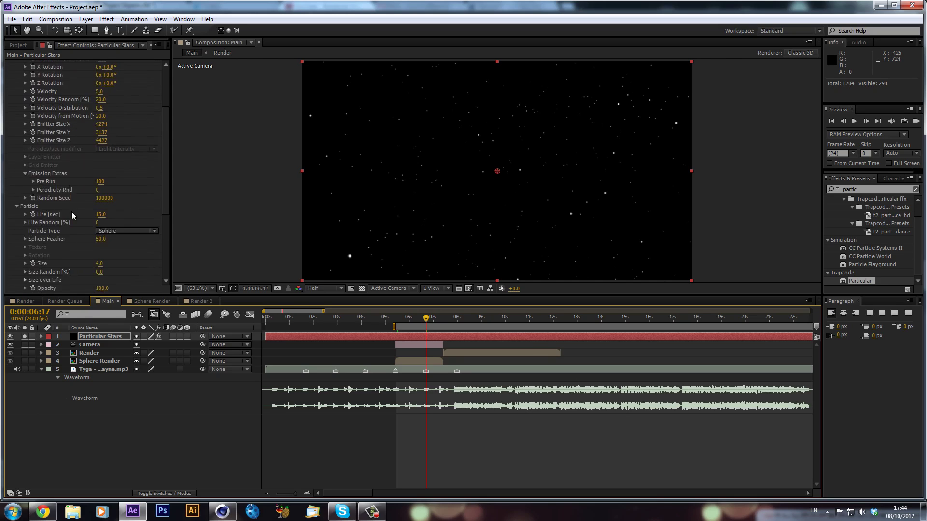
click(25, 336)
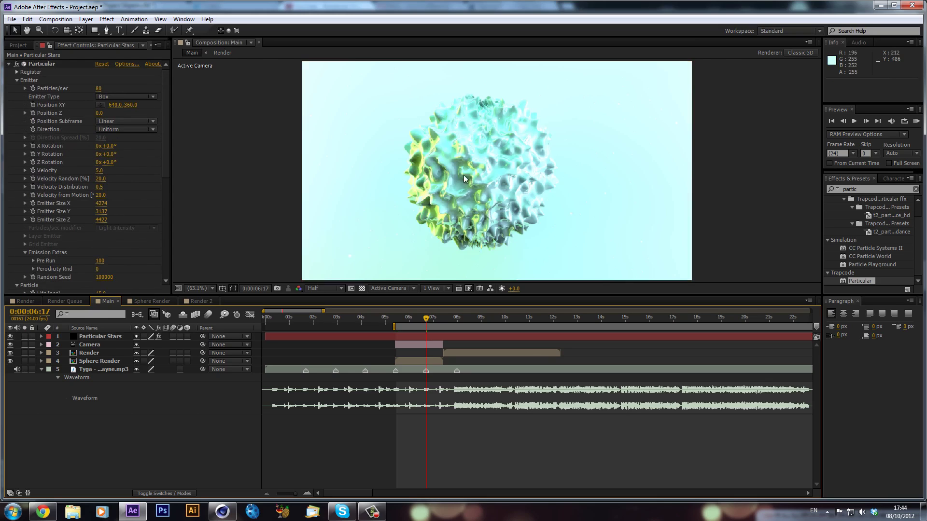
scroll(104, 129, down, 2)
scroll(104, 126, down, 6)
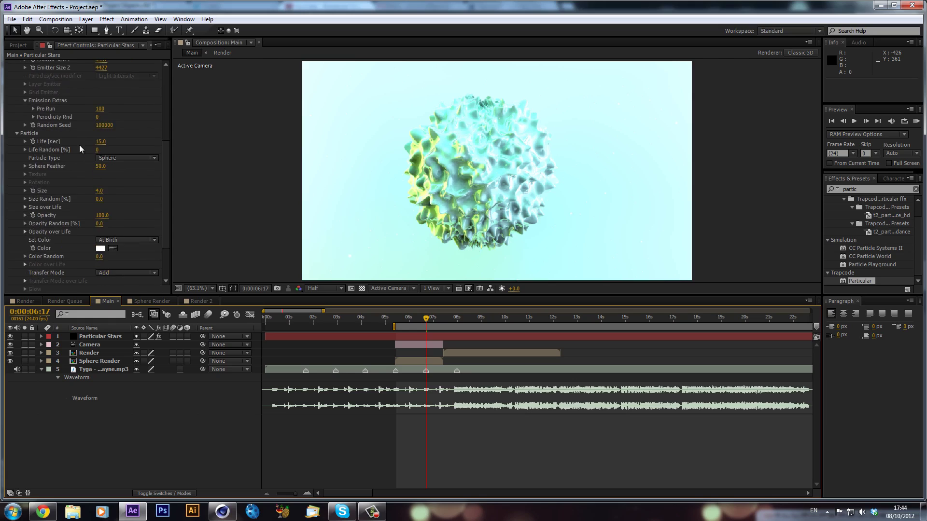
click(24, 336)
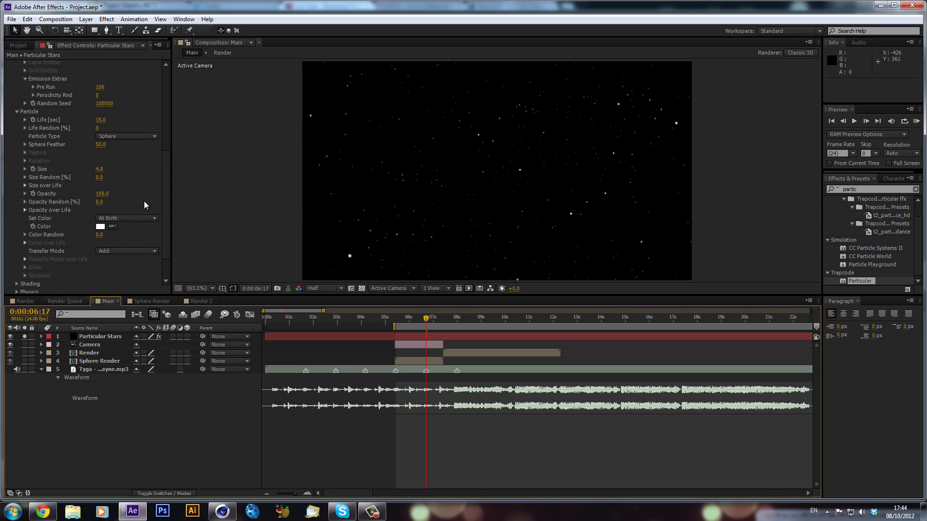
scroll(57, 116, up, 6)
scroll(54, 111, up, 2)
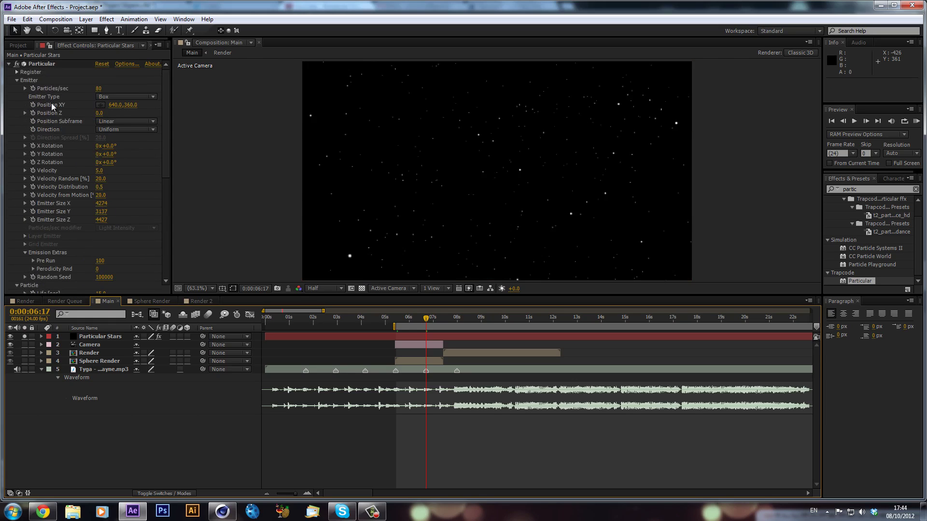
Duplicate the Particular Stars layer and rename the copy Particular Smoke
click(94, 337)
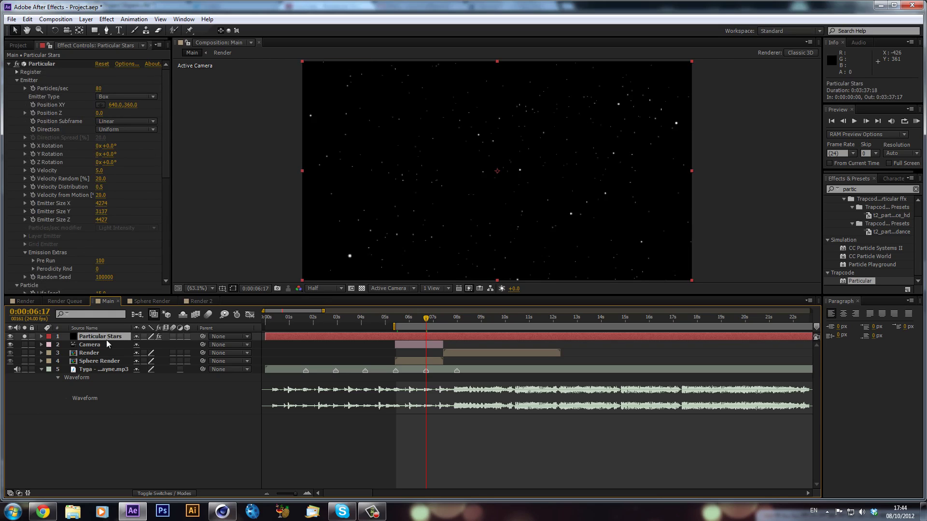
key(ctrl+d)
key(Return)
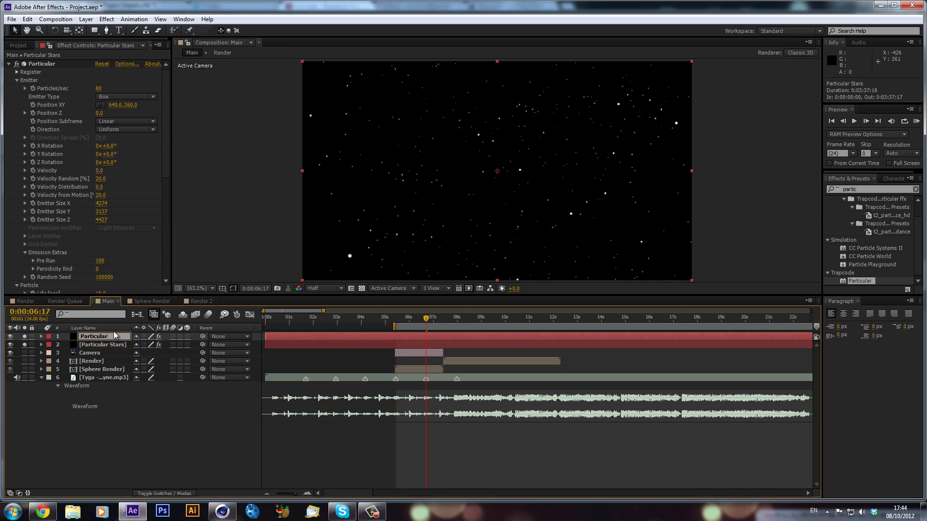
text(cular Smoke)
key(Return)
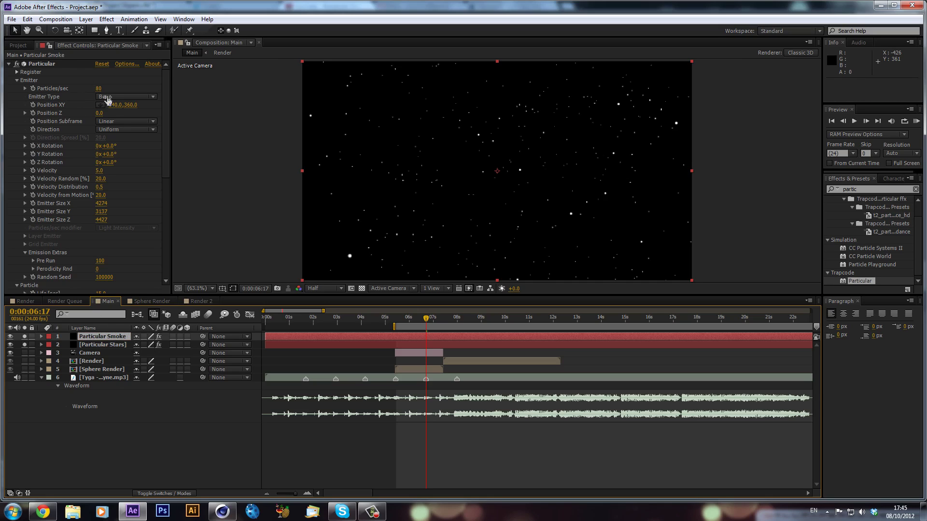
Change the Particular Smoke layer's particle type to Cloudlet
scroll(51, 151, down, 5)
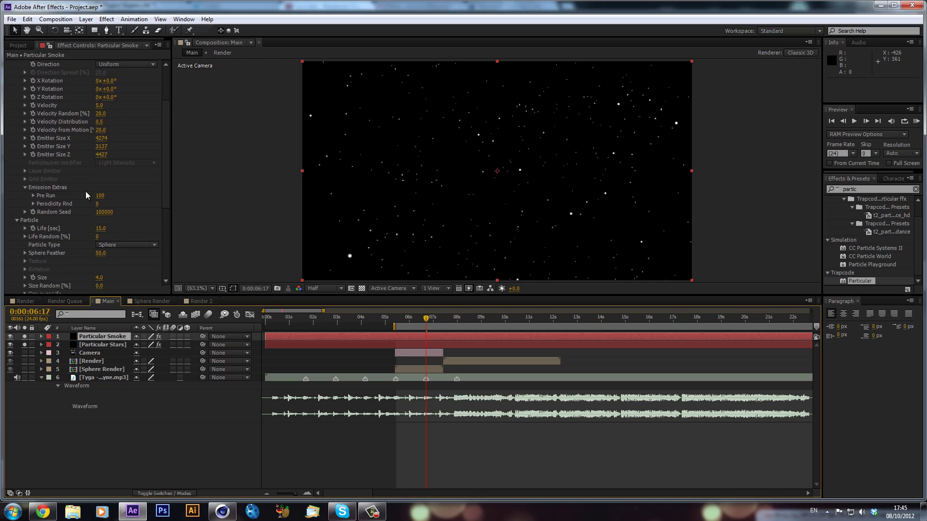
scroll(111, 238, down, 3)
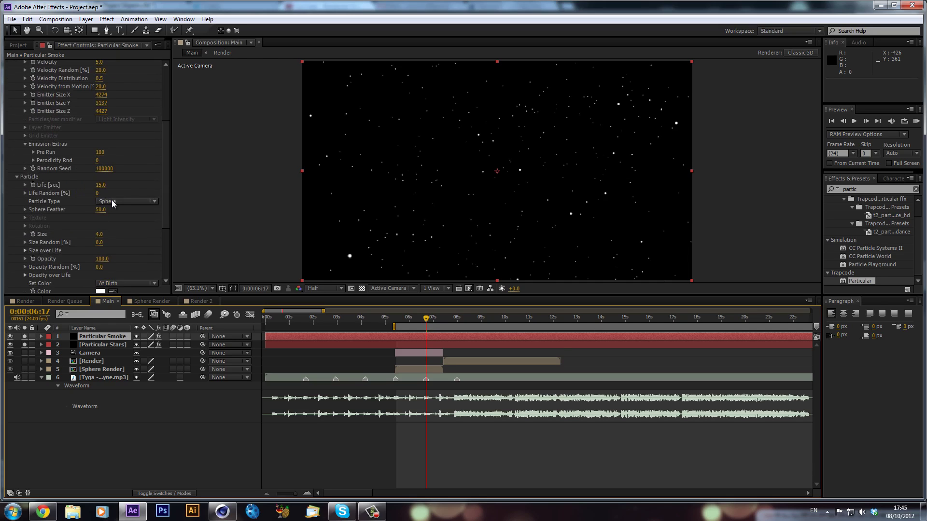
click(112, 201)
click(129, 244)
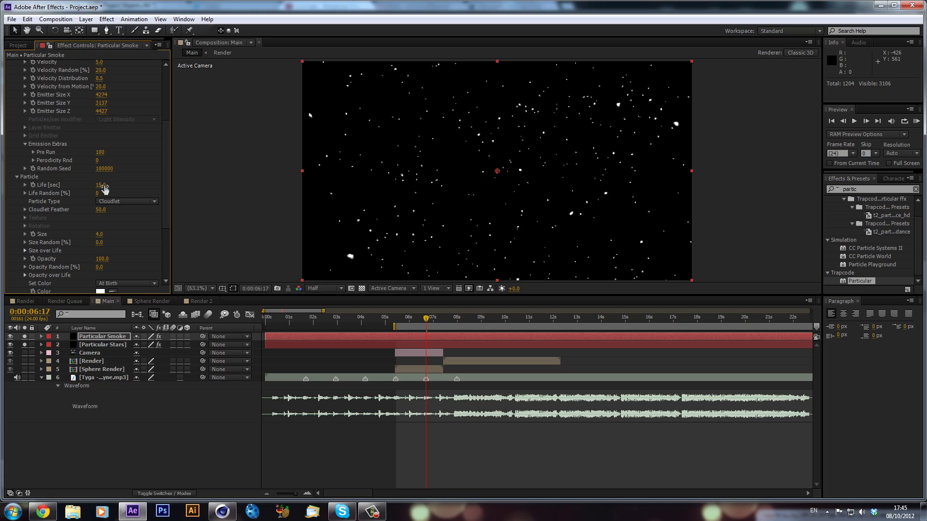
Set the Particular Smoke particles' size to 190 and their opacity to 1
drag(98, 231, 161, 239)
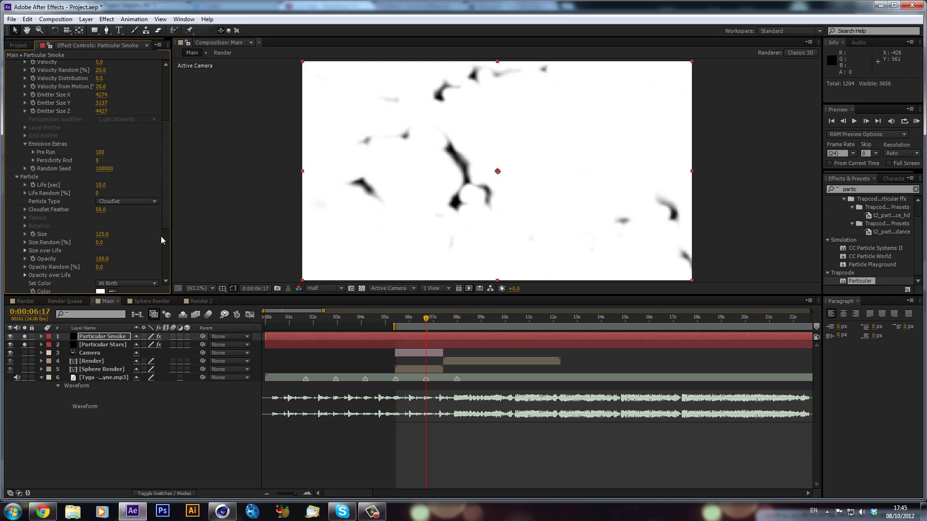
drag(99, 236, 112, 237)
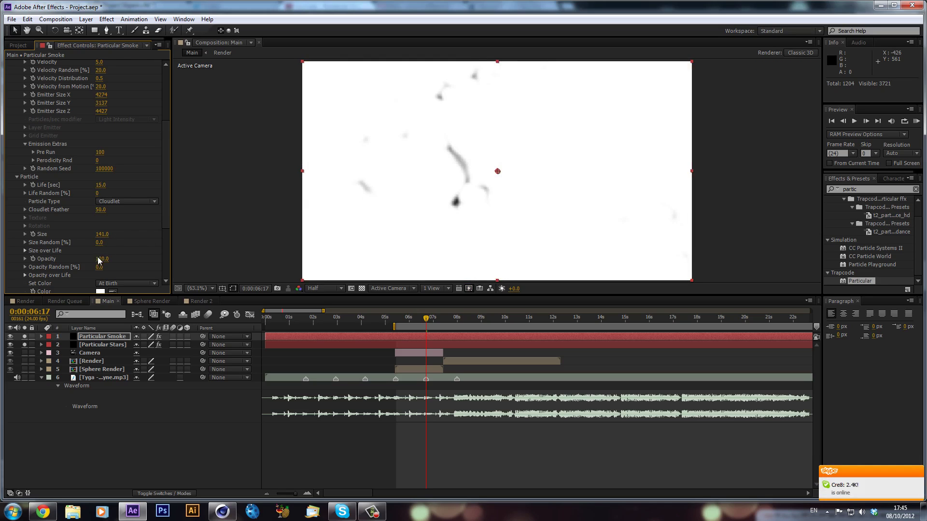
click(101, 260)
key(Return)
key(Return)
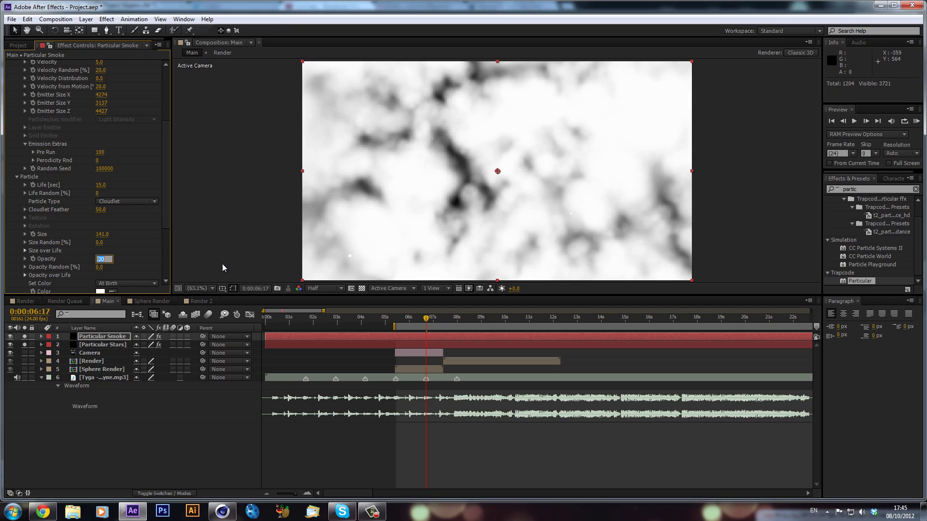
text(1)
key(Return)
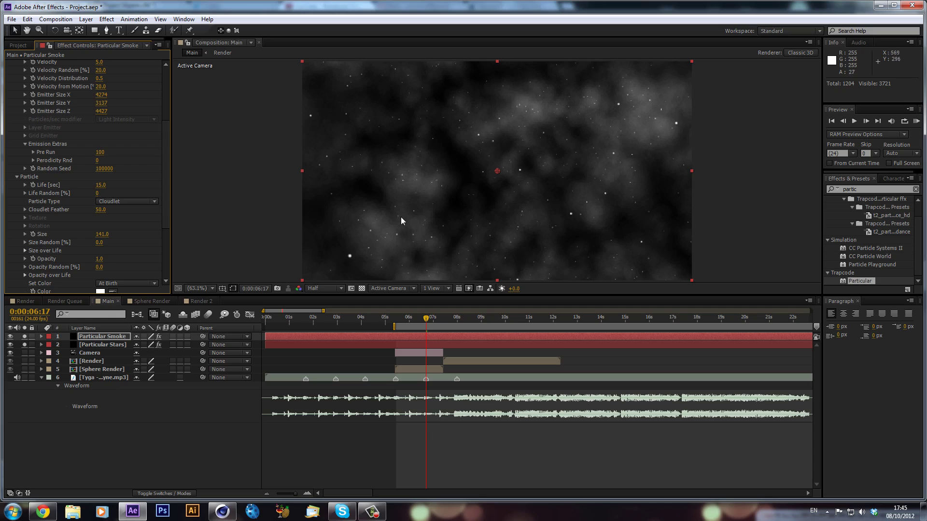
drag(108, 232, 146, 245)
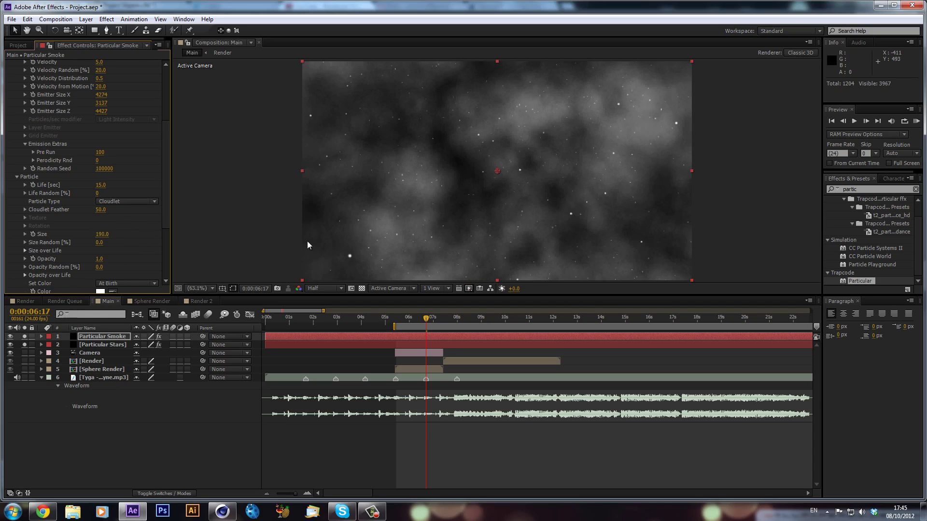
Lower the Particular Smoke layer's overall opacity to 9%
click(104, 337)
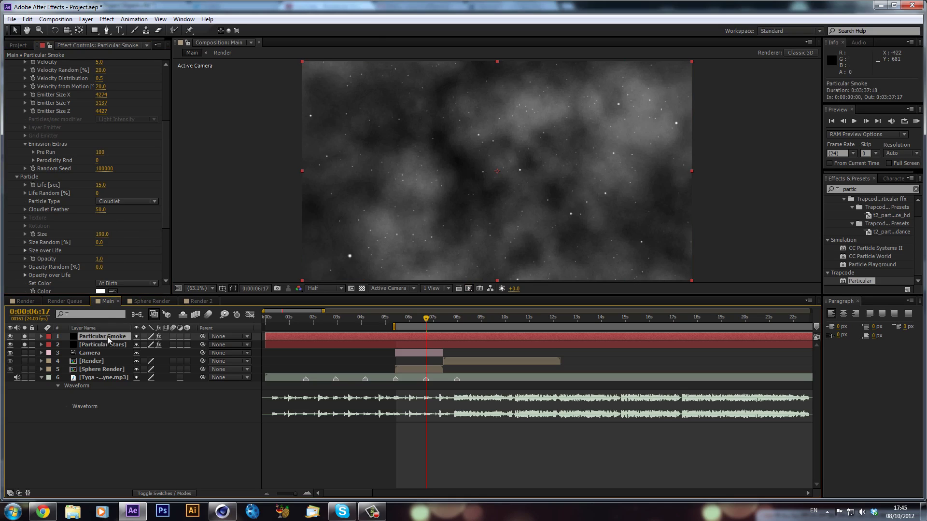
key(t)
click(141, 344)
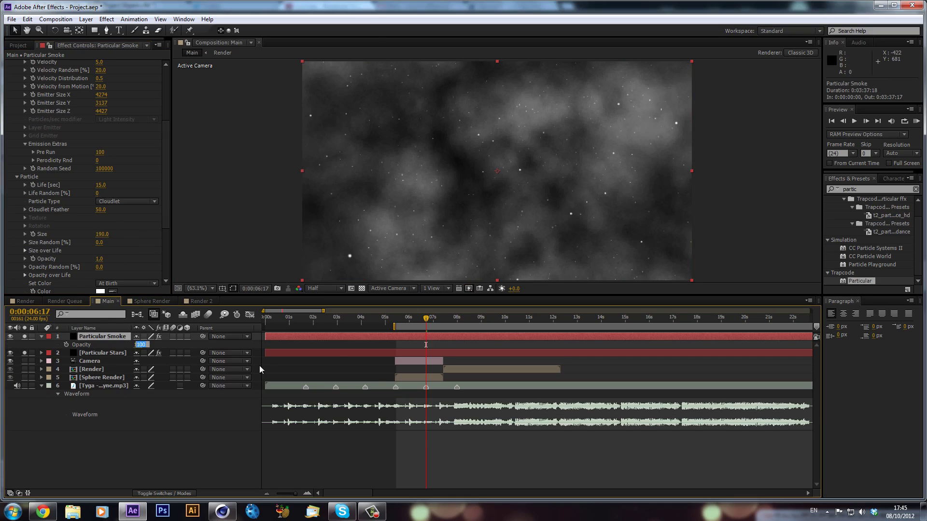
click(244, 397)
drag(140, 345, 101, 352)
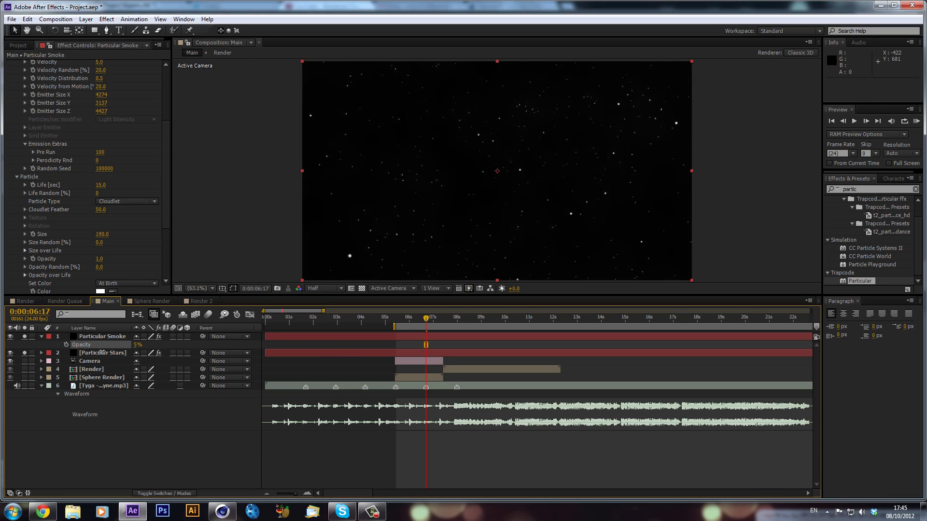
key(F2)
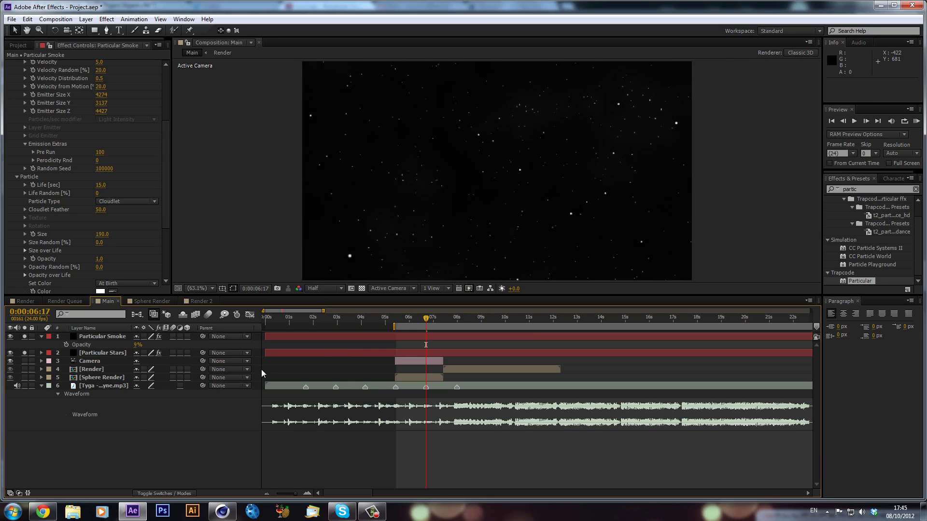
Move to 0:00:07:03 and unsolo both particle layers to check them over the sphere render
drag(400, 320, 442, 323)
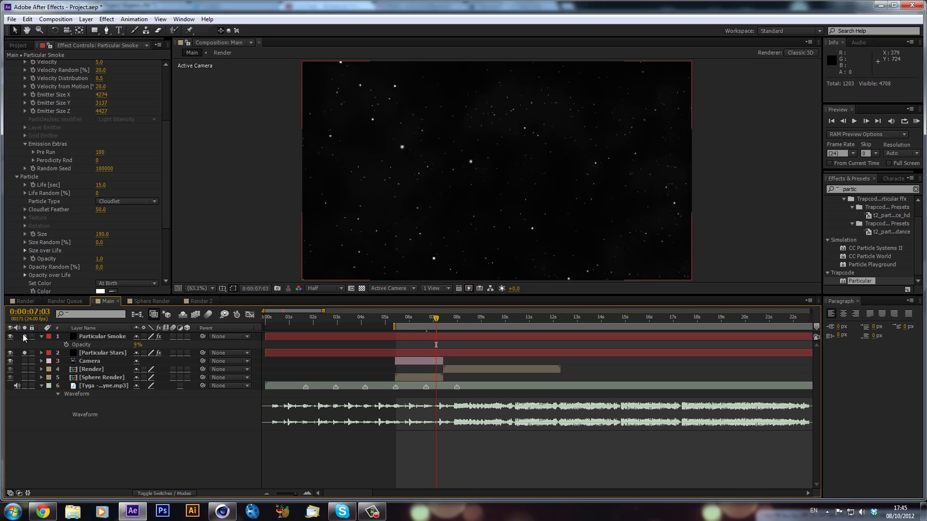
click(25, 353)
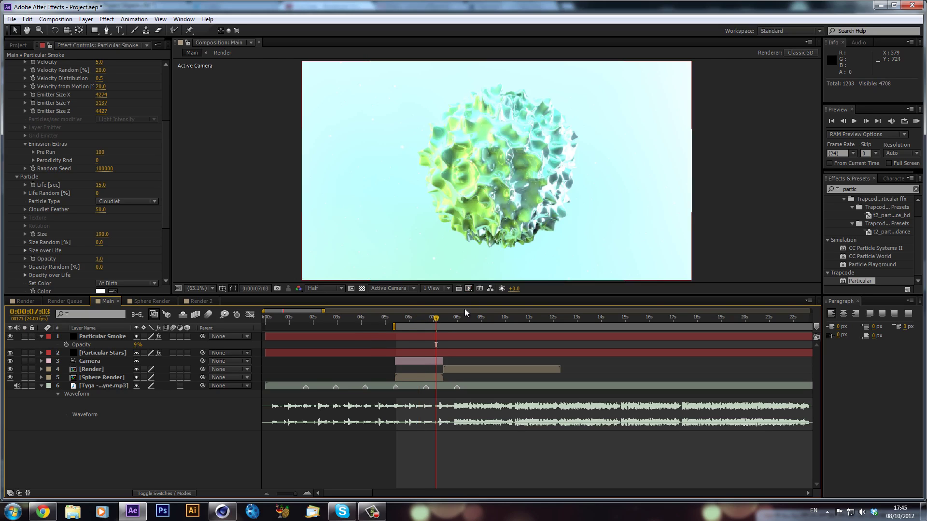
click(427, 337)
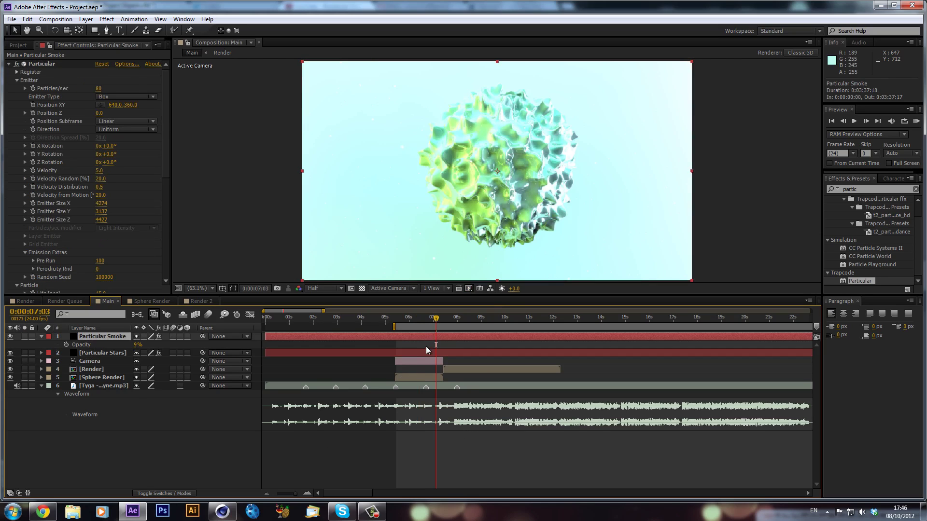
click(424, 353)
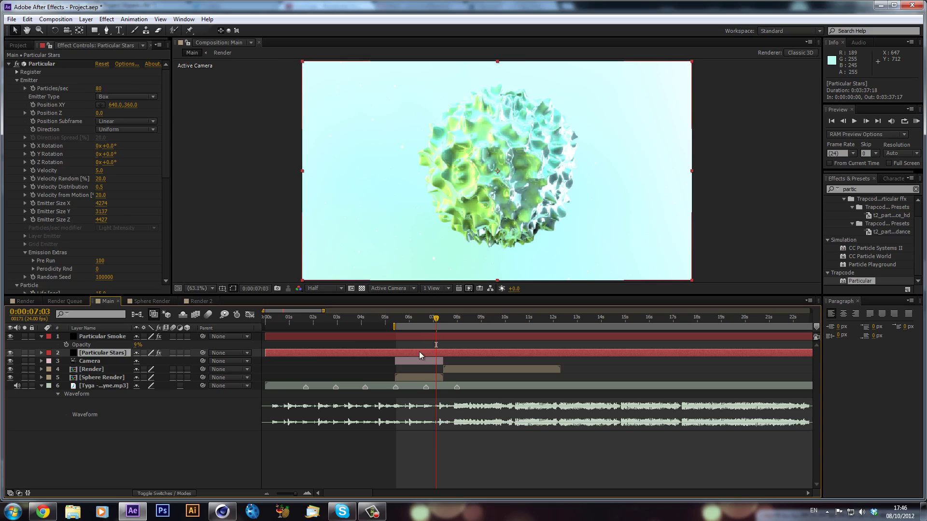
Change the Particular Smoke layer's particle color to a pale green
click(421, 337)
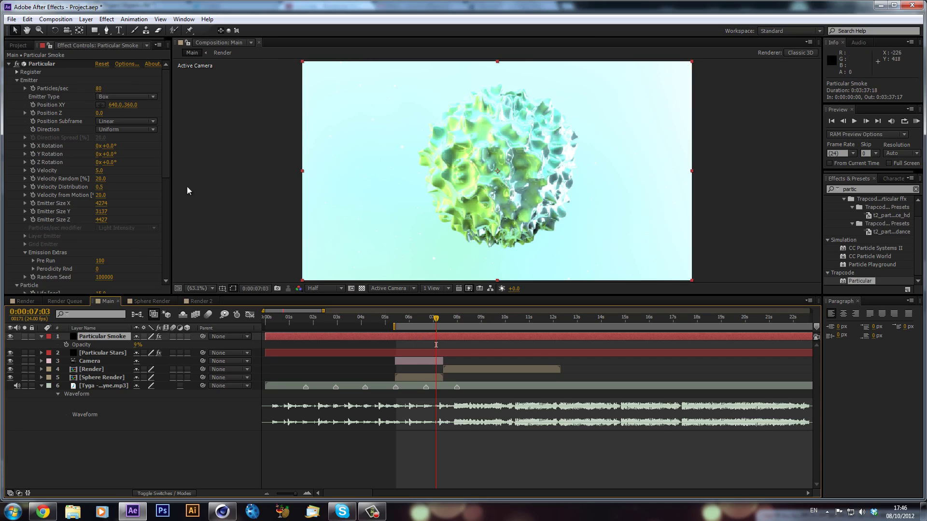
scroll(91, 179, down, 6)
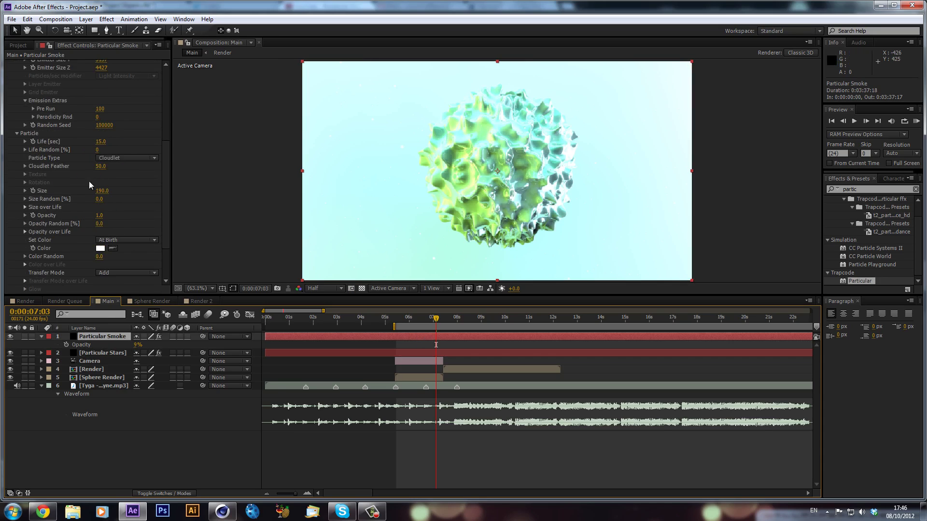
click(101, 226)
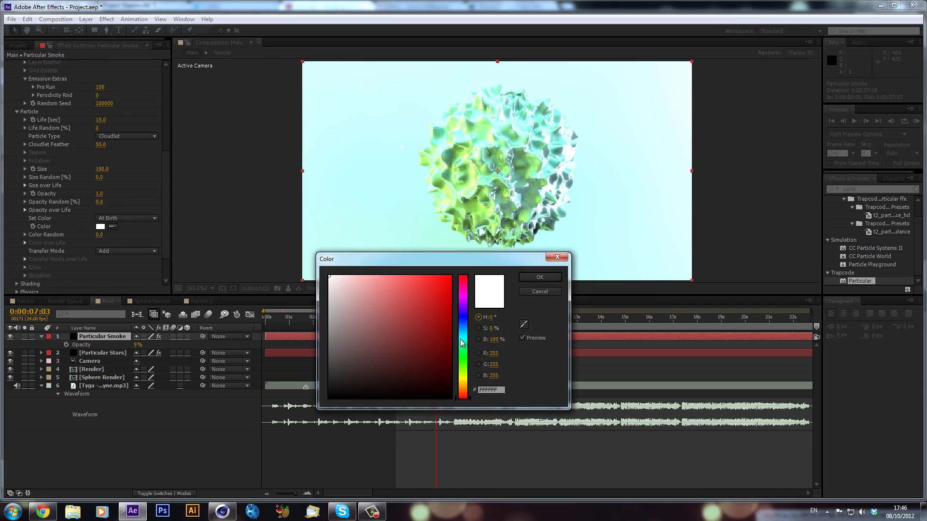
mouse_move(467, 357)
mouse_down()
mouse_move(465, 371)
mouse_move(463, 360)
mouse_up()
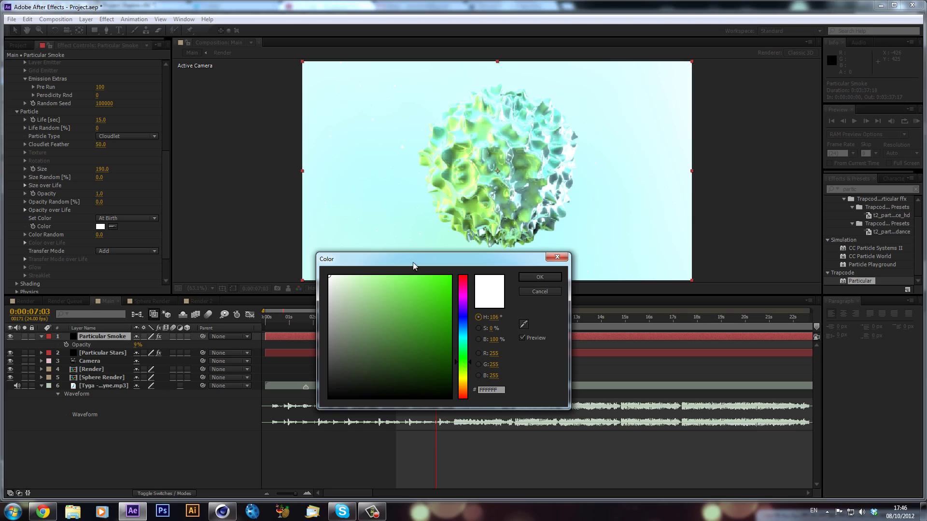
drag(429, 284, 366, 270)
click(540, 277)
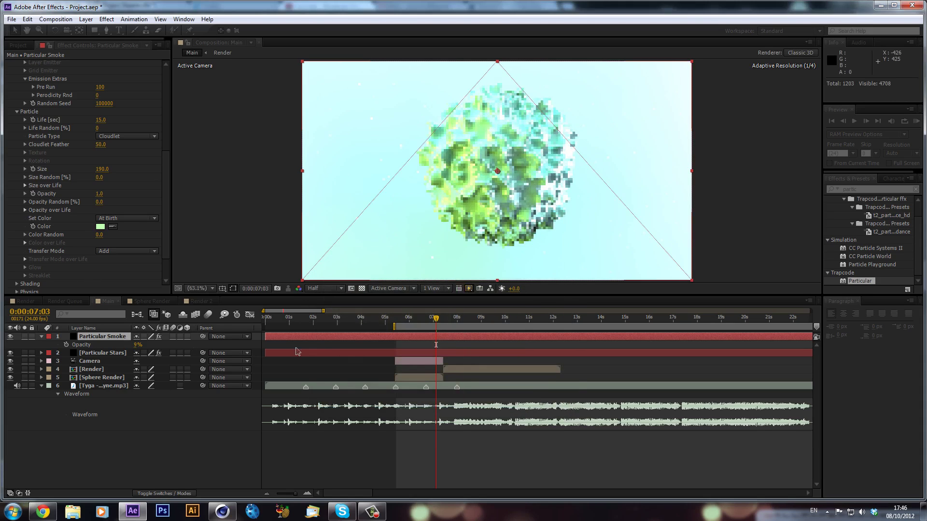
Change the Particular Stars layer's particle color to light green 76FFB0
click(118, 355)
scroll(121, 145, down, 10)
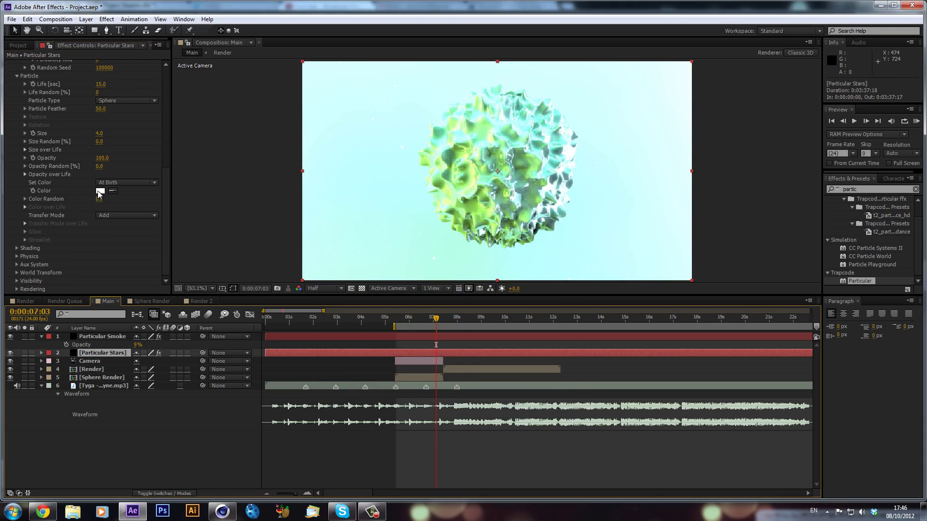
click(100, 191)
click(463, 346)
drag(464, 350, 463, 354)
mouse_move(414, 295)
mouse_down()
mouse_move(426, 264)
mouse_move(397, 240)
mouse_up()
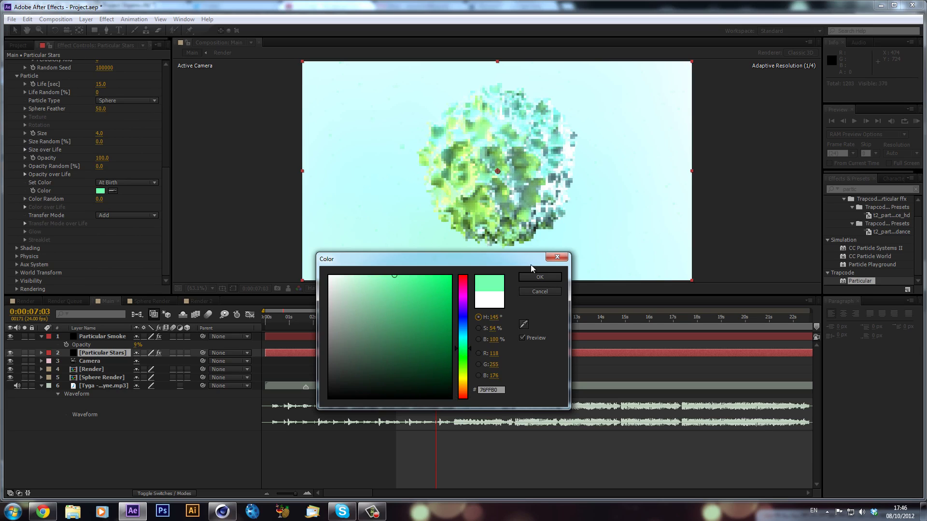
click(549, 278)
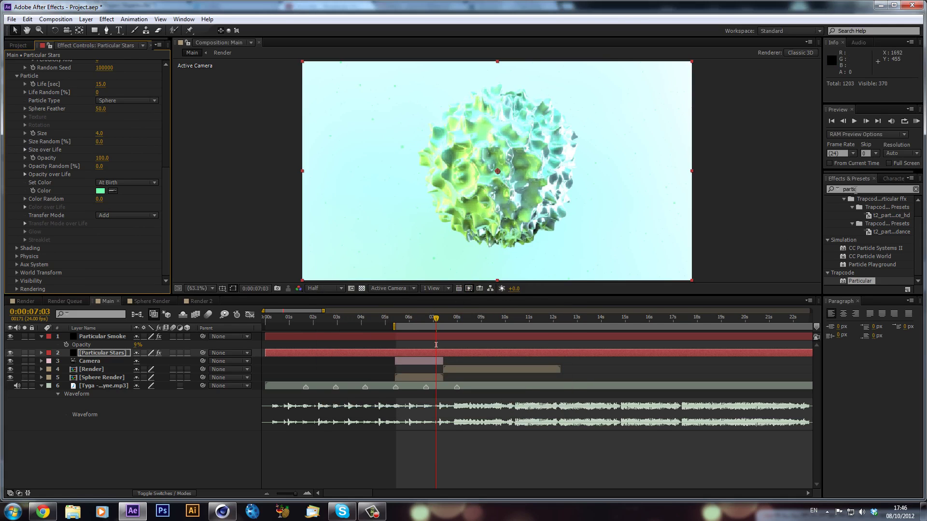
Find the glow effects and apply Glow and Trapcode Starglow to the Particular Stars layer, after Particular
key(ctrl+5)
text(glow)
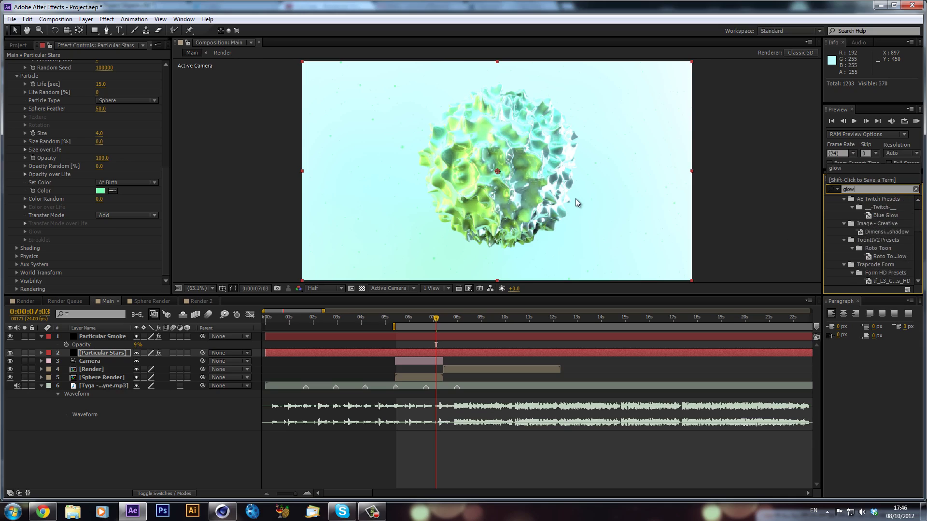
drag(858, 263, 135, 255)
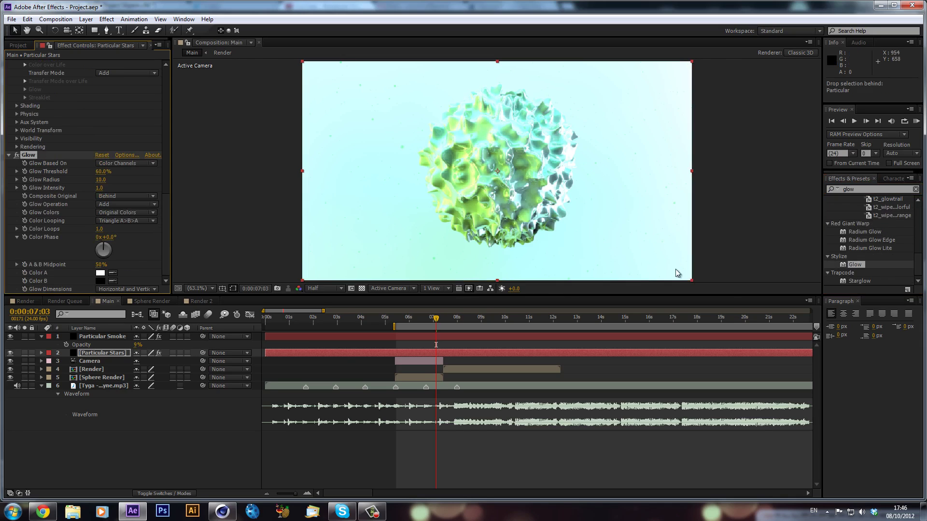
drag(860, 281, 47, 276)
drag(63, 273, 71, 238)
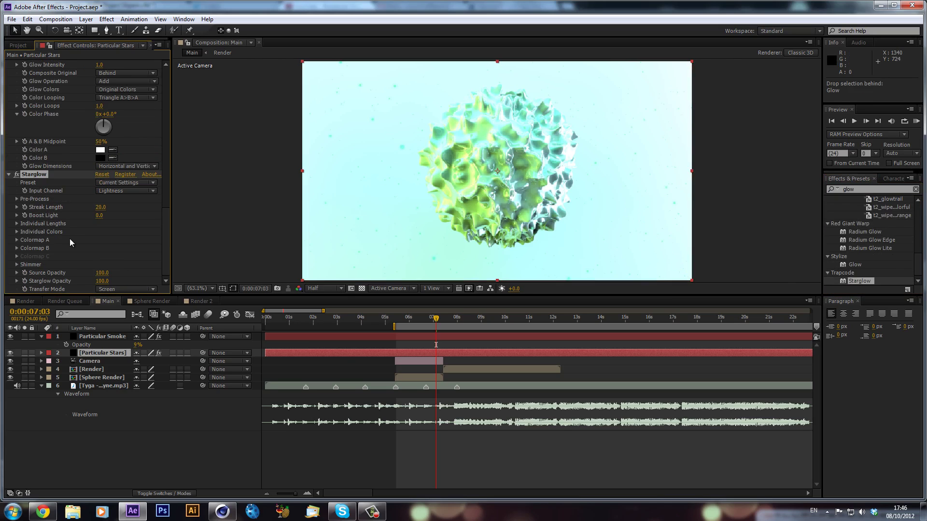
Shorten the Starglow streak length on the Particular Stars layer to 2
click(100, 207)
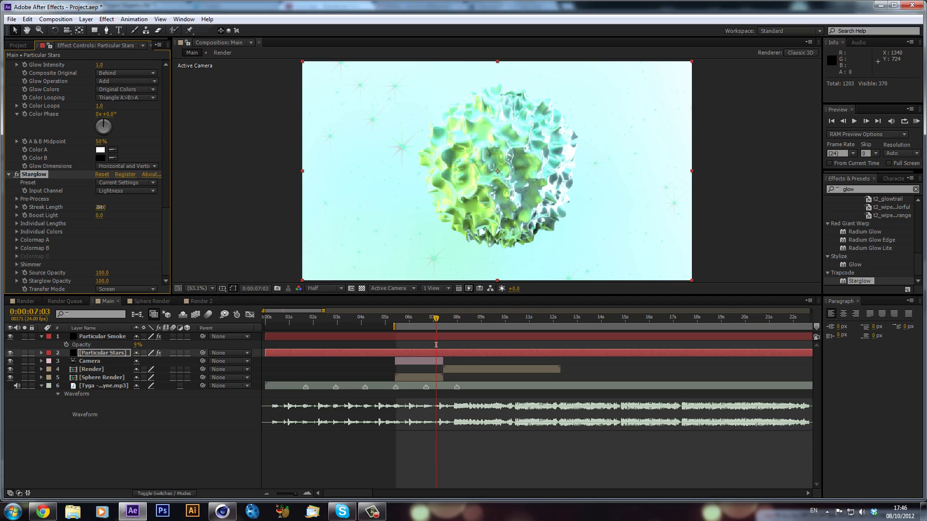
text(5)
key(Return)
click(100, 207)
key(Return)
Expand Starglow's Colormap A and B settings and change the Colormap B midtones from orange to green 00FF96
click(17, 240)
scroll(87, 249, down, 3)
scroll(62, 255, down, 1)
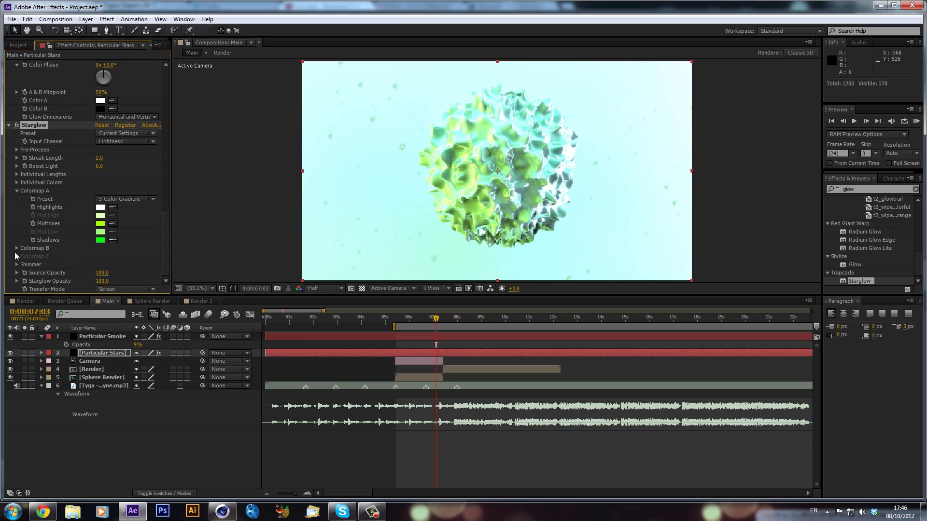
click(17, 248)
scroll(122, 245, down, 2)
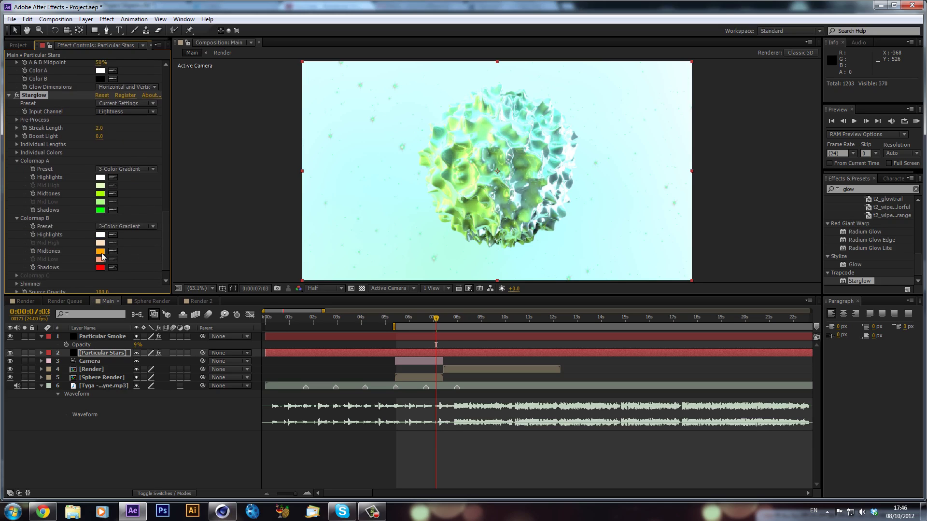
click(101, 251)
drag(463, 338, 464, 349)
click(540, 278)
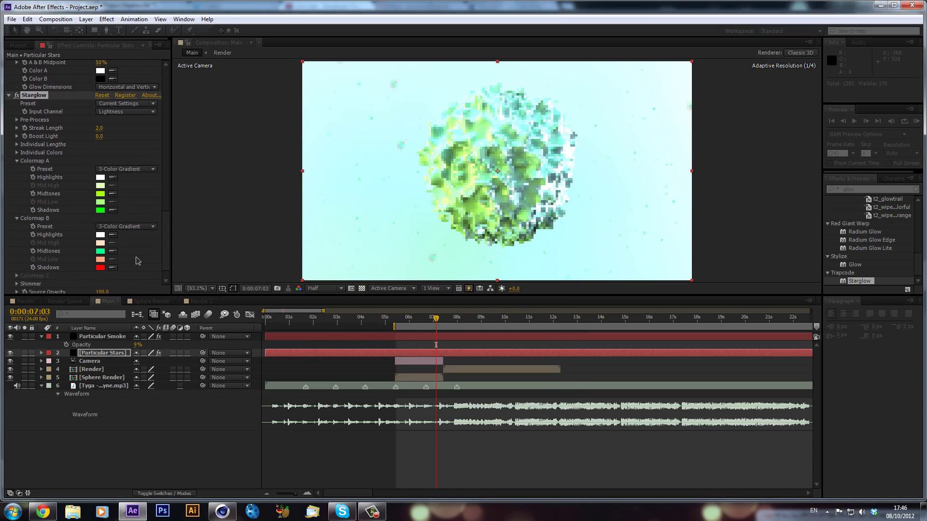
Change Starglow's Colormap B shadows to turquoise 00FFCC
click(101, 267)
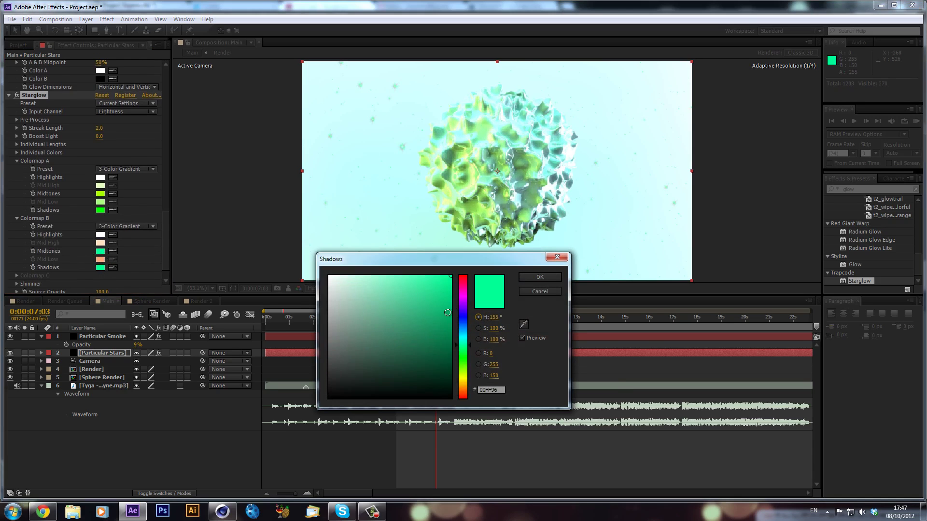
drag(469, 349, 471, 342)
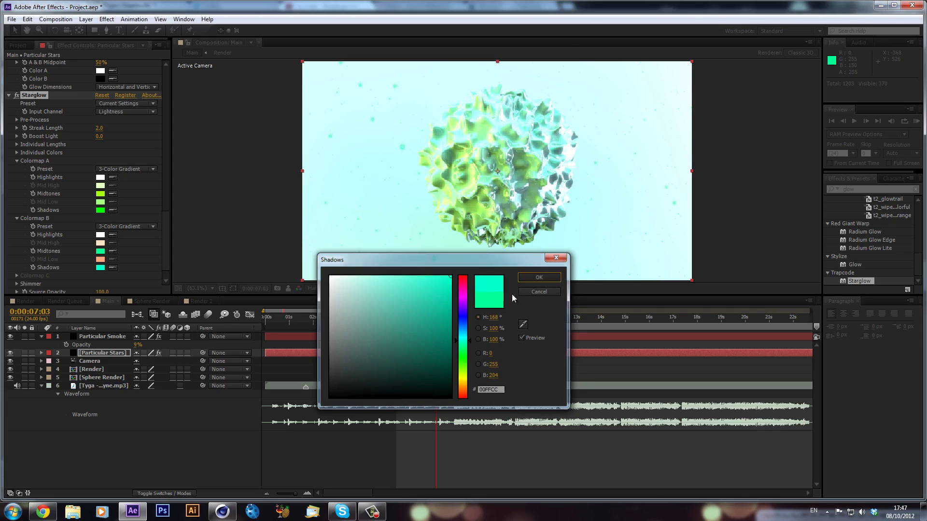
click(543, 278)
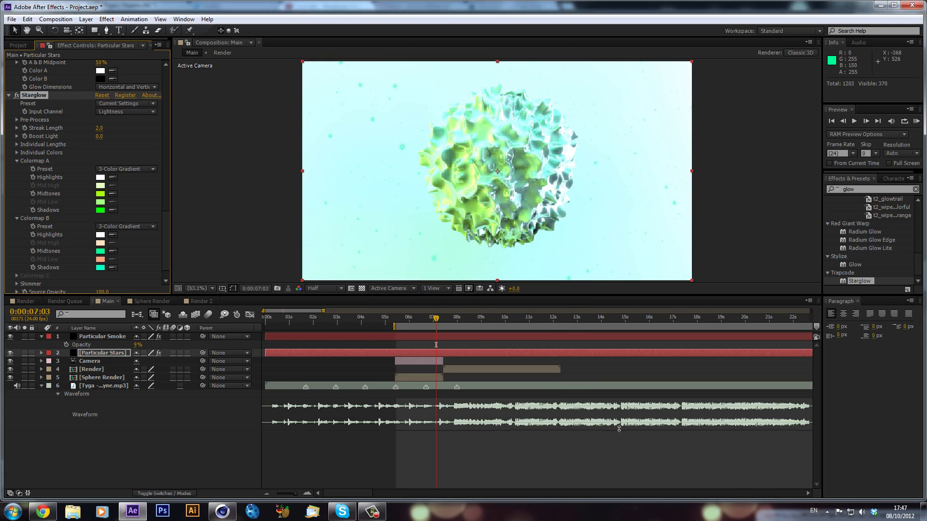
Solo the two particle layers and check the glowing stars and smoke at 0:00:06:06 and 0:00:06:14
click(24, 352)
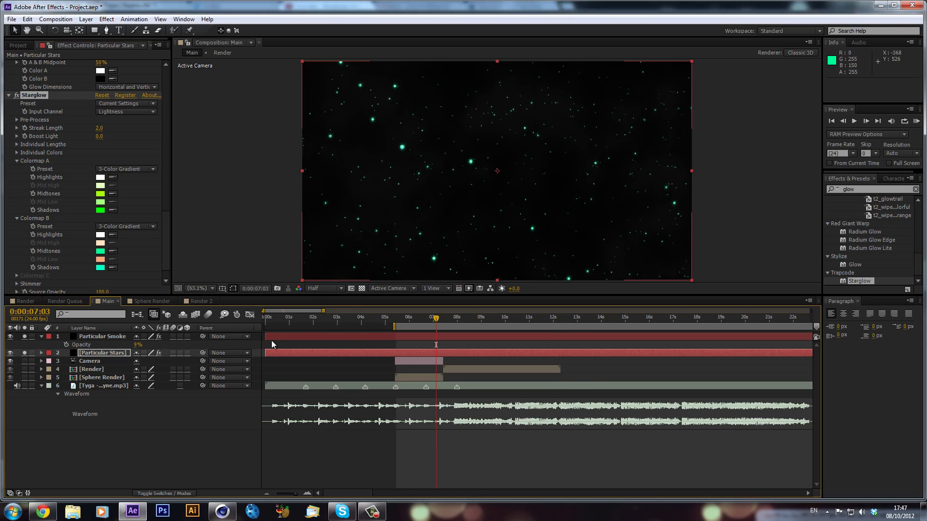
click(416, 321)
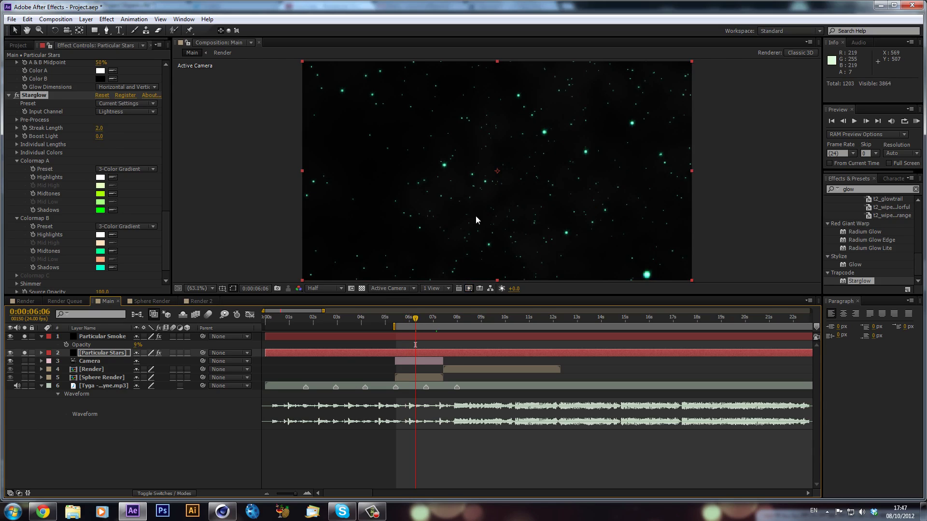
drag(415, 320, 423, 322)
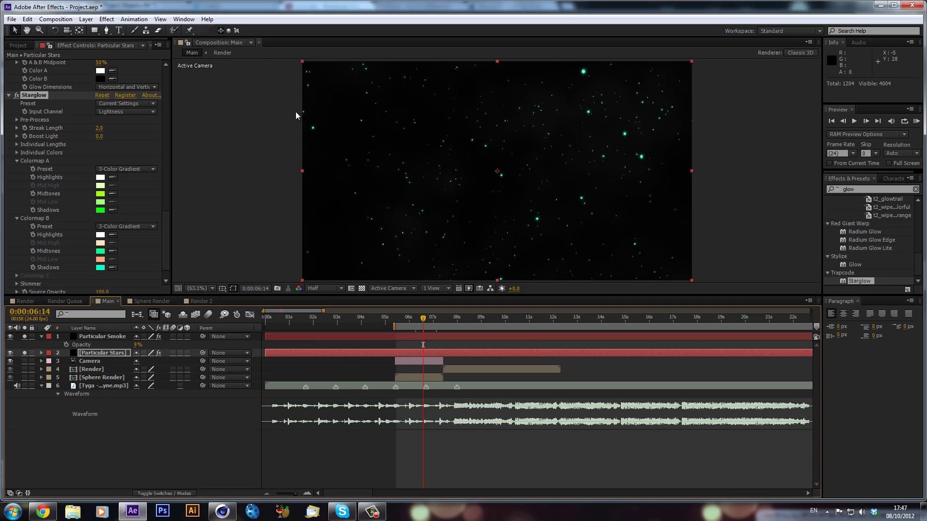
mouse_move(42, 511)
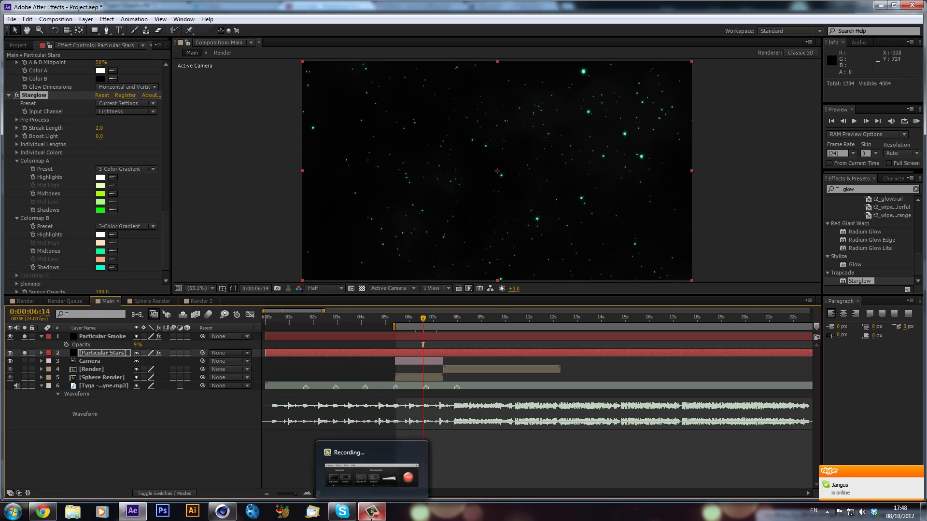
click(372, 511)
click(906, 471)
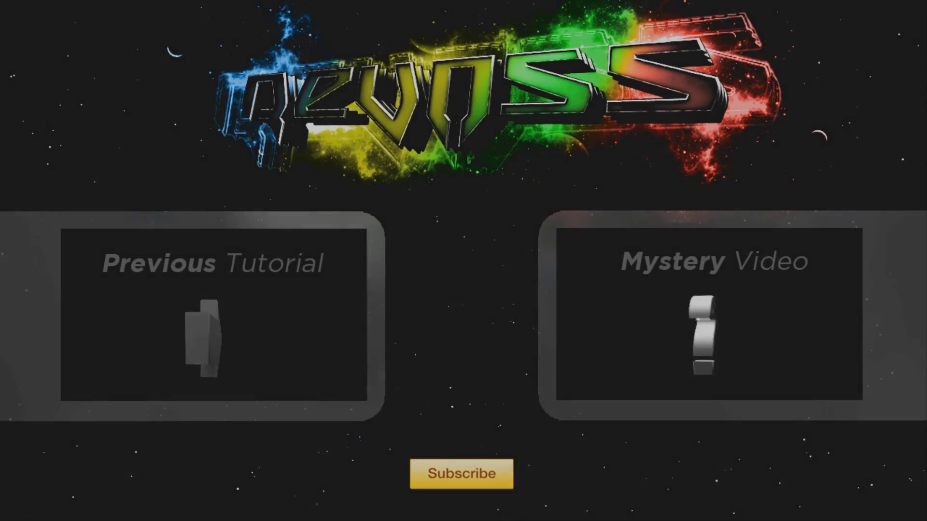